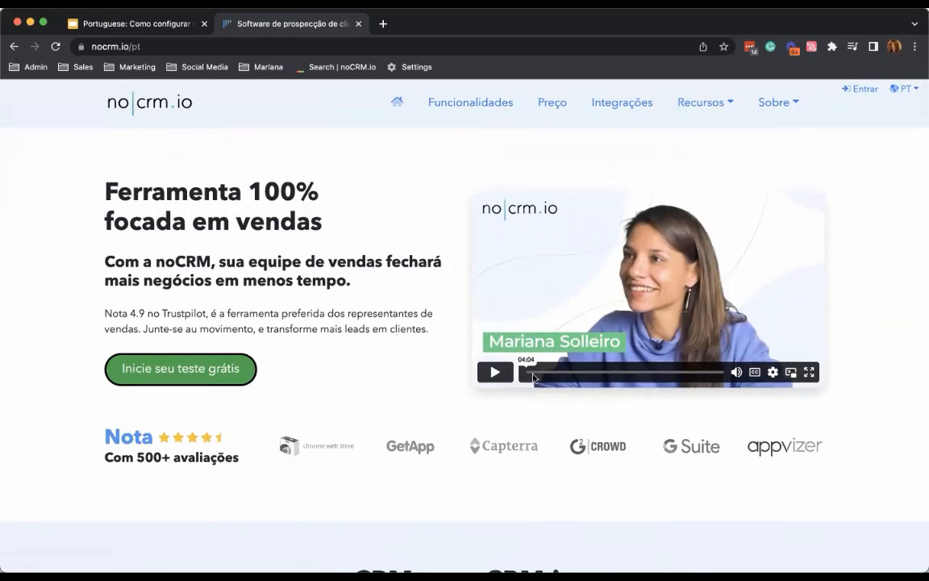
- Look through the Portuguese noCRM homepage from the introduction past the pricing plans to the footer links
scroll(270, 232, down, 6)
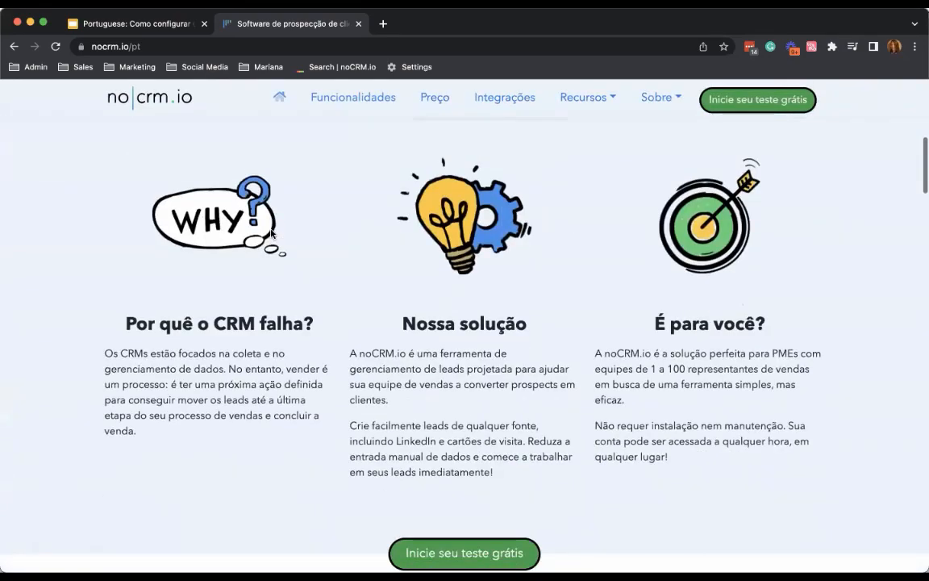
scroll(271, 232, down, 8)
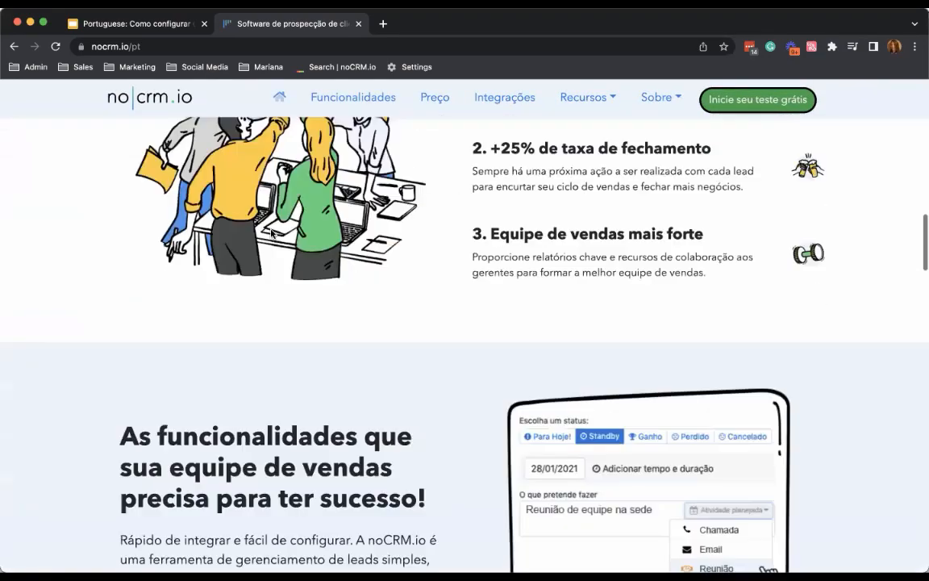
scroll(271, 232, down, 12)
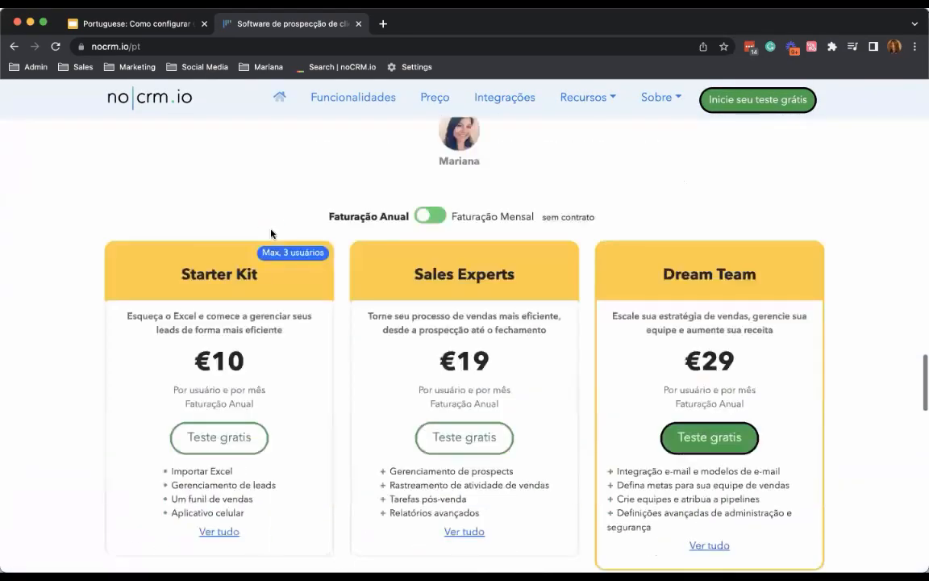
scroll(271, 233, down, 15)
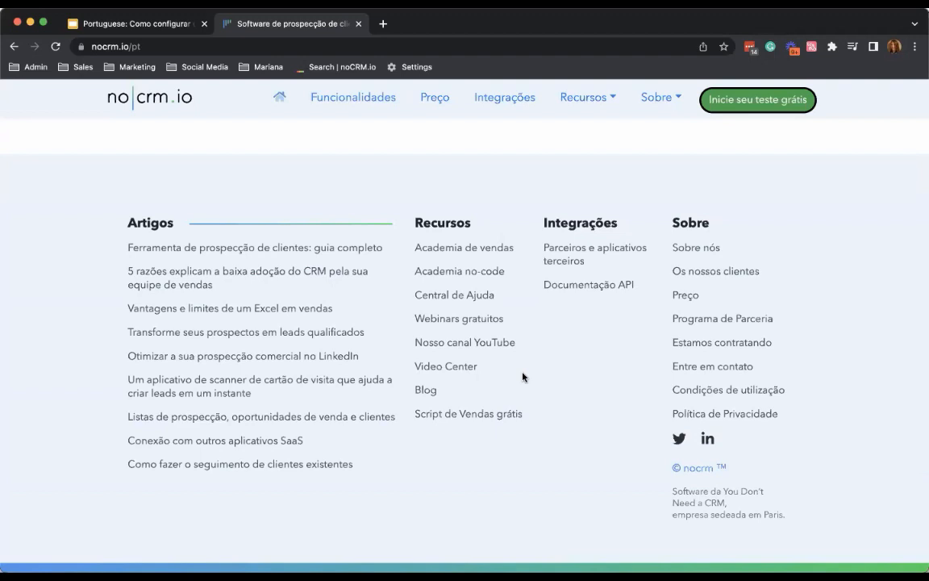
- Go to the marketing-corp noCRM account's leads pipeline and check the export settings for leads
click(121, 47)
text(çqerk)
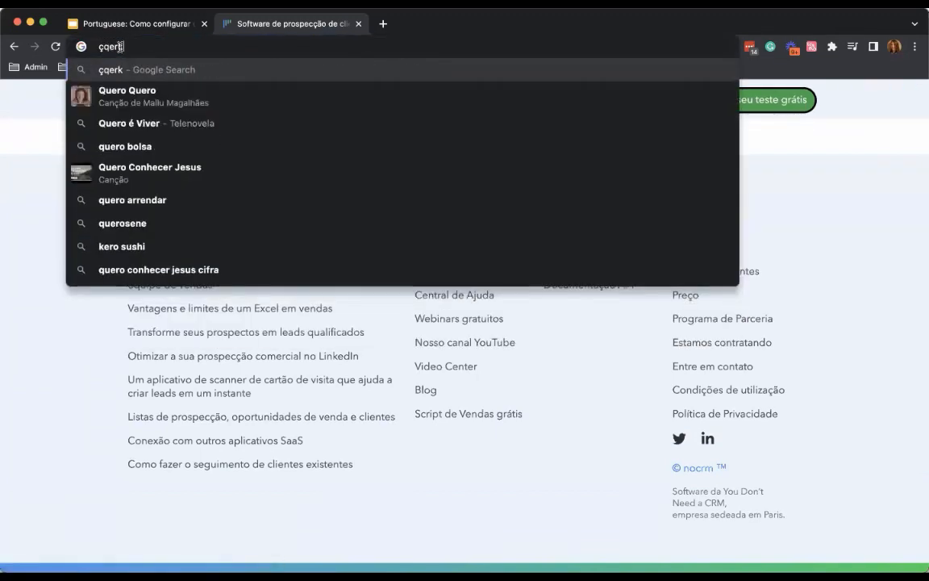
key(BackSpace)
key(BackSpace)
text(mark)
key(Return)
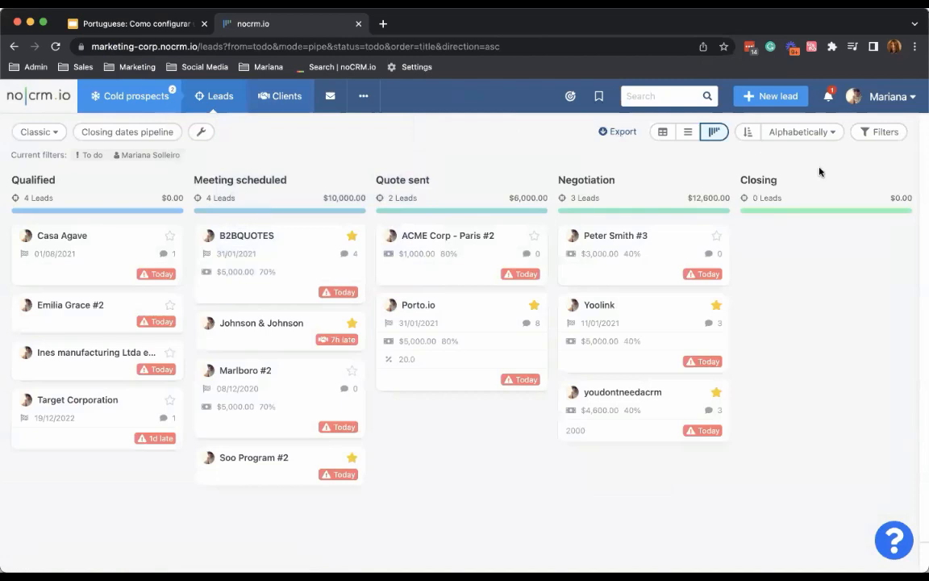
click(619, 133)
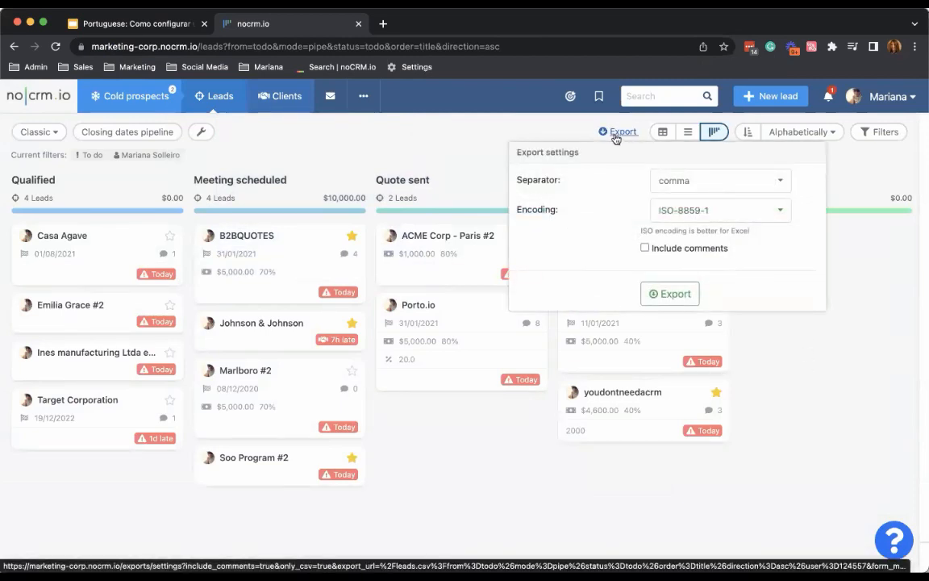
click(548, 127)
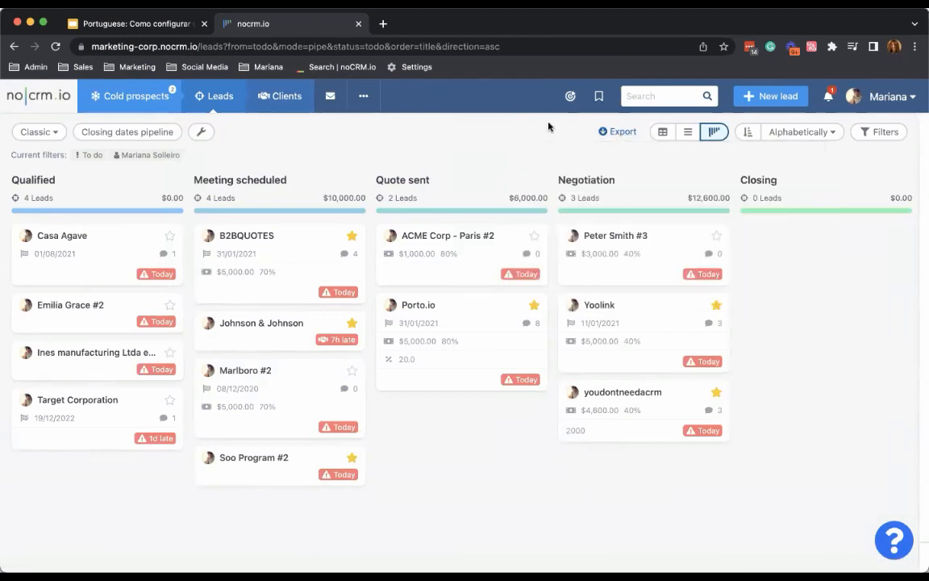
- Open the default fields page in the admin panel's sales process settings
click(887, 96)
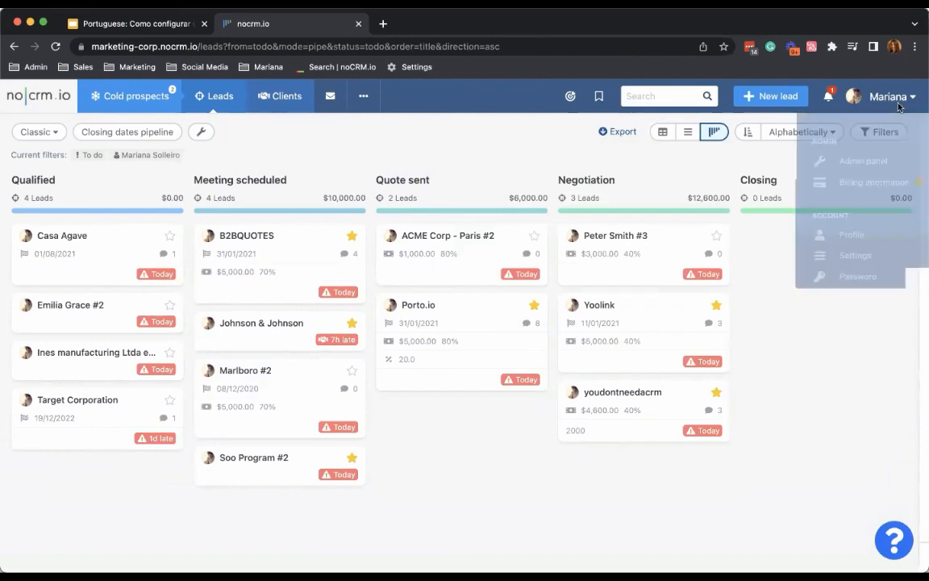
click(864, 155)
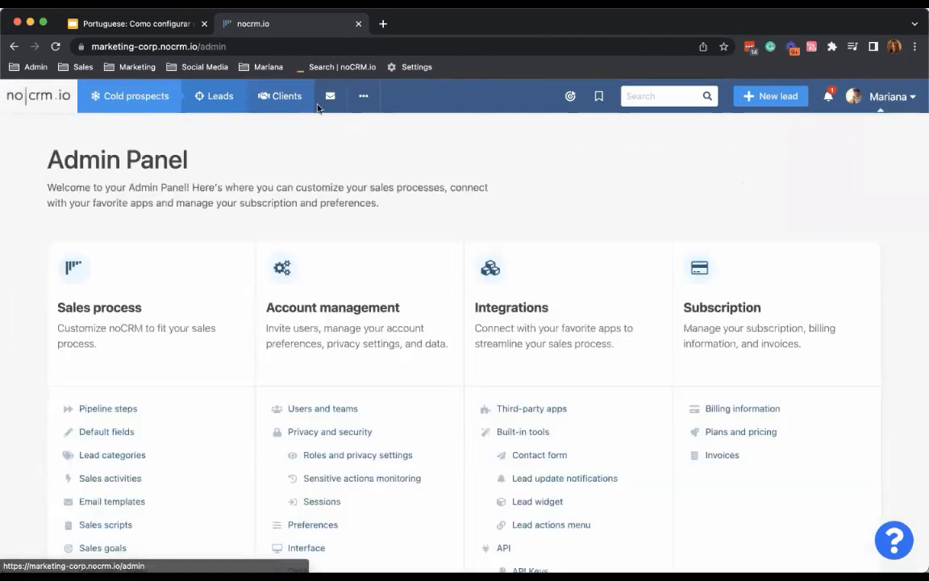
scroll(315, 248, down, 3)
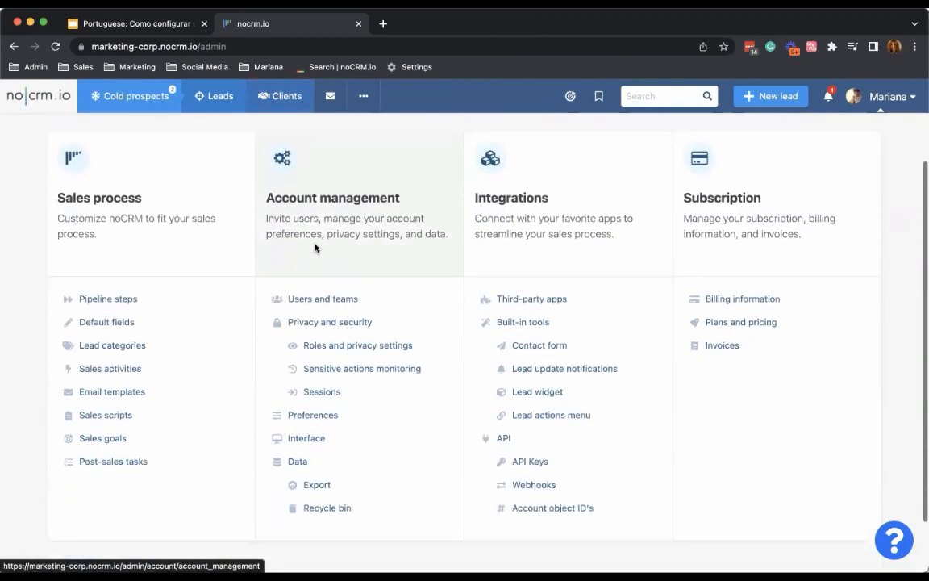
click(127, 296)
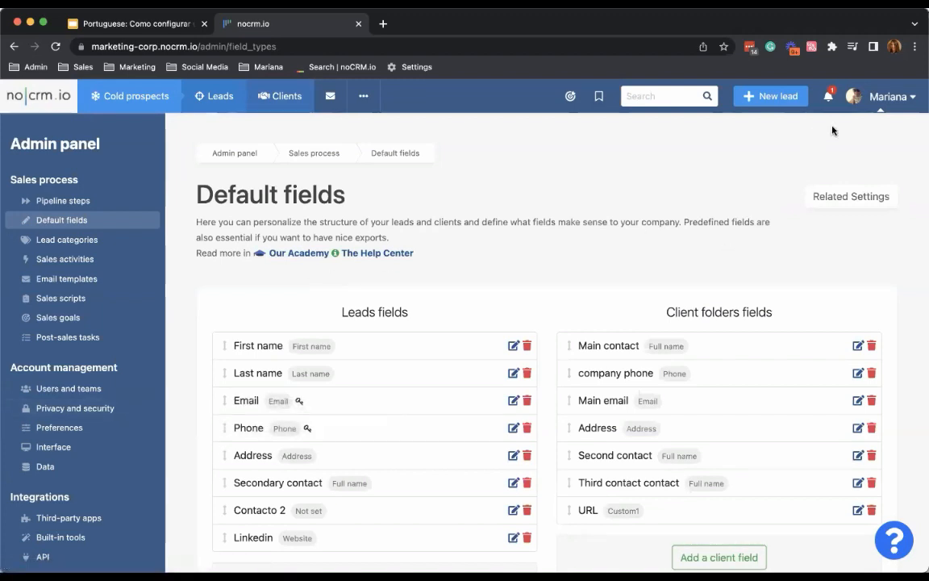
- Go to the Portuguese noCRM help center at nocrm.io/pt/help
click(284, 45)
text(nocr)
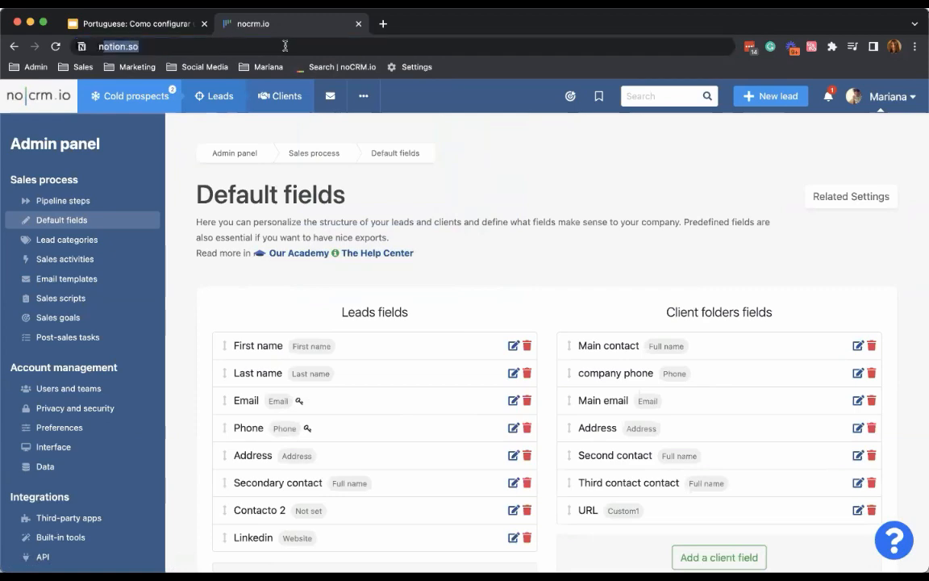
text(m.io:p)
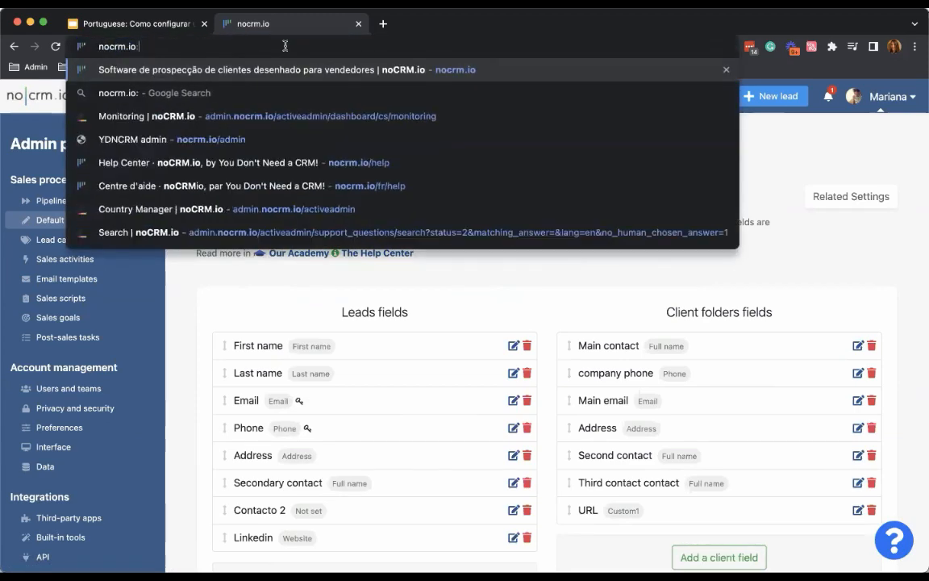
key(BackSpace)
key(BackSpace)
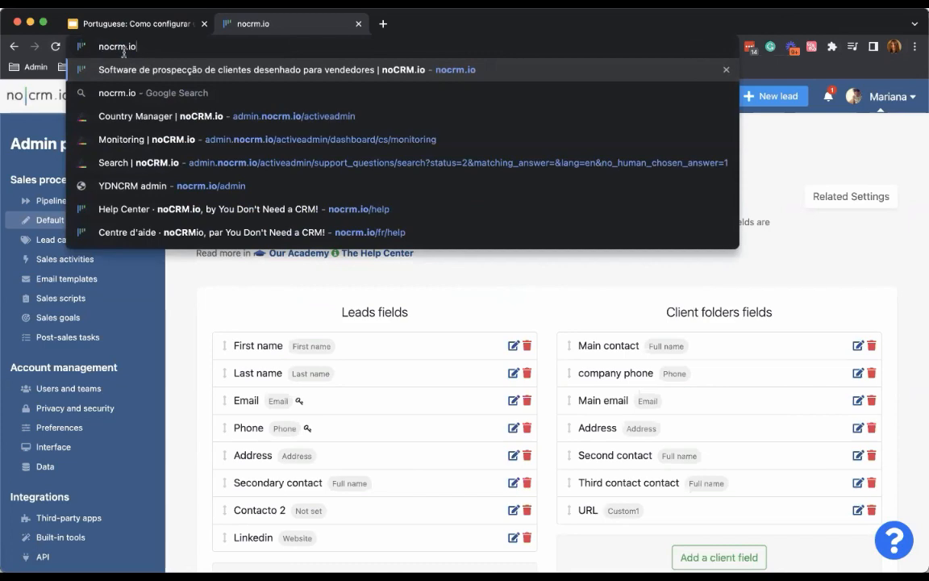
text(/pt/h)
key(Return)
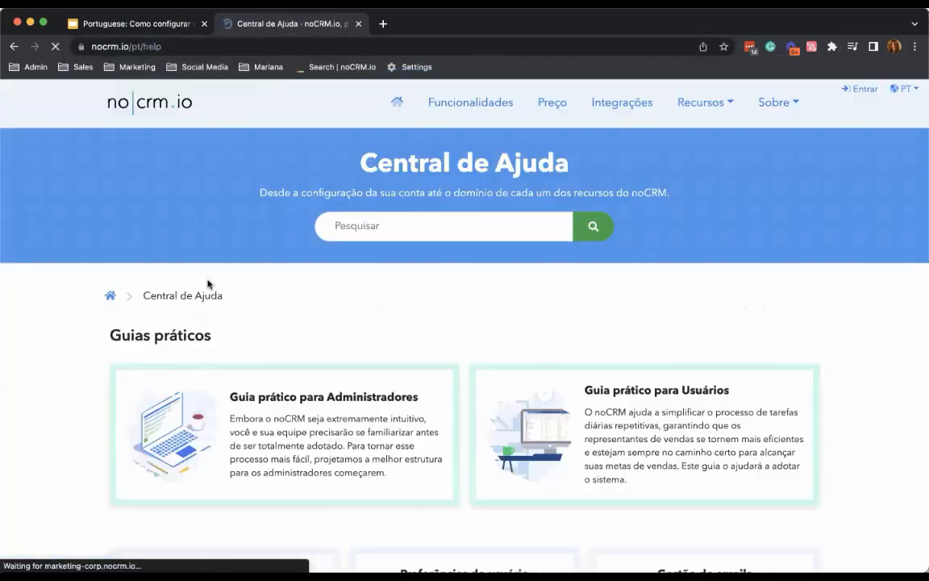
- Search the help center for "exporta" and open the "Exportar dados" topic
click(339, 236)
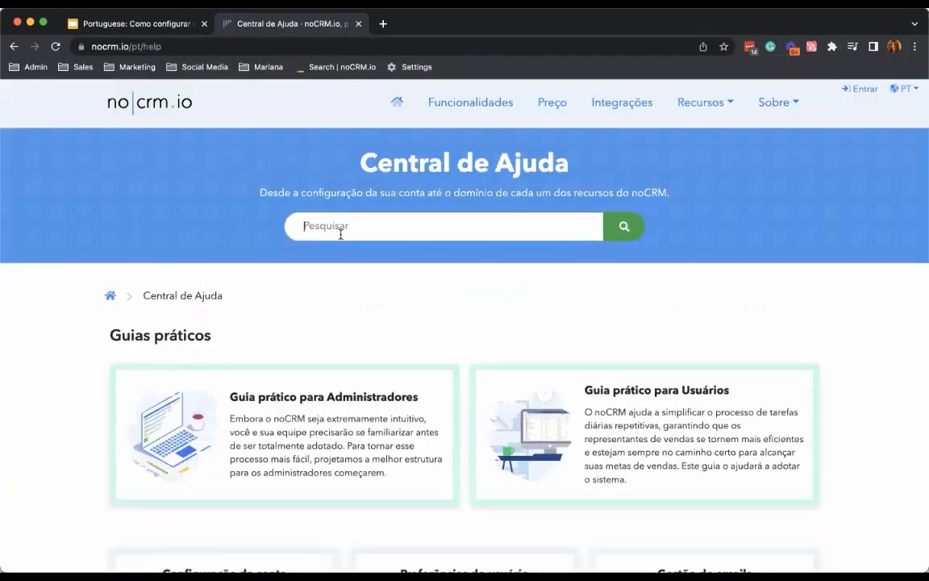
text(exporta)
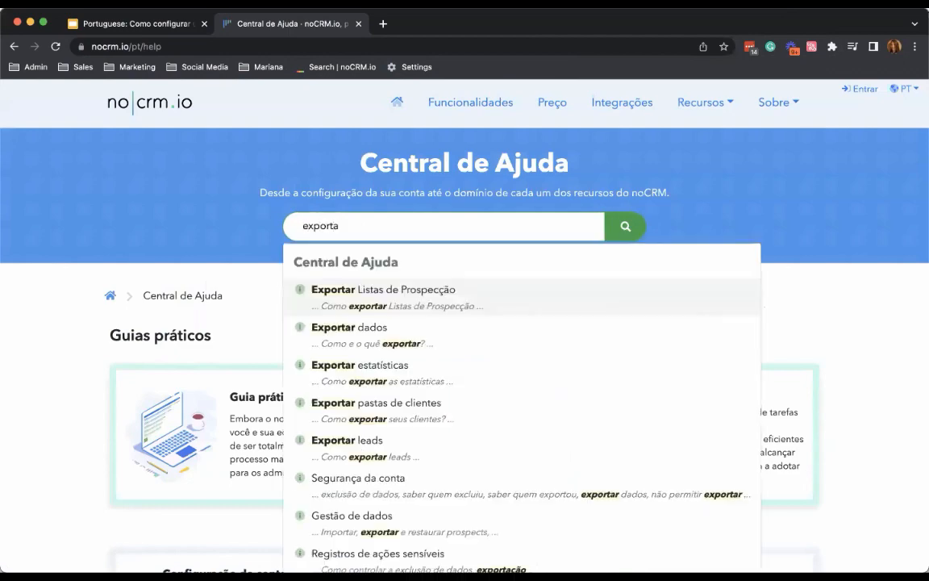
click(333, 328)
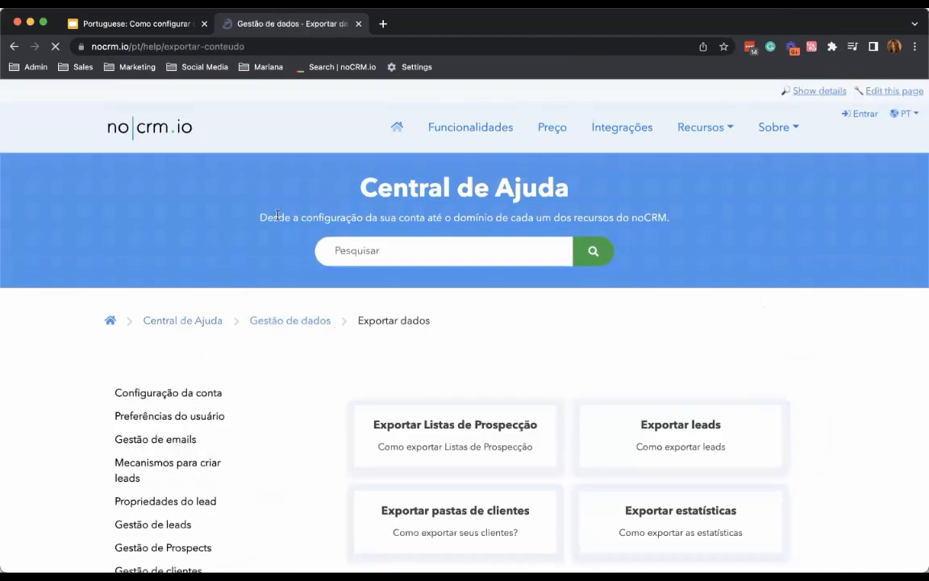
- Open the "Exportar leads" article and read its instructions on exporting all leads
scroll(333, 346, down, 1)
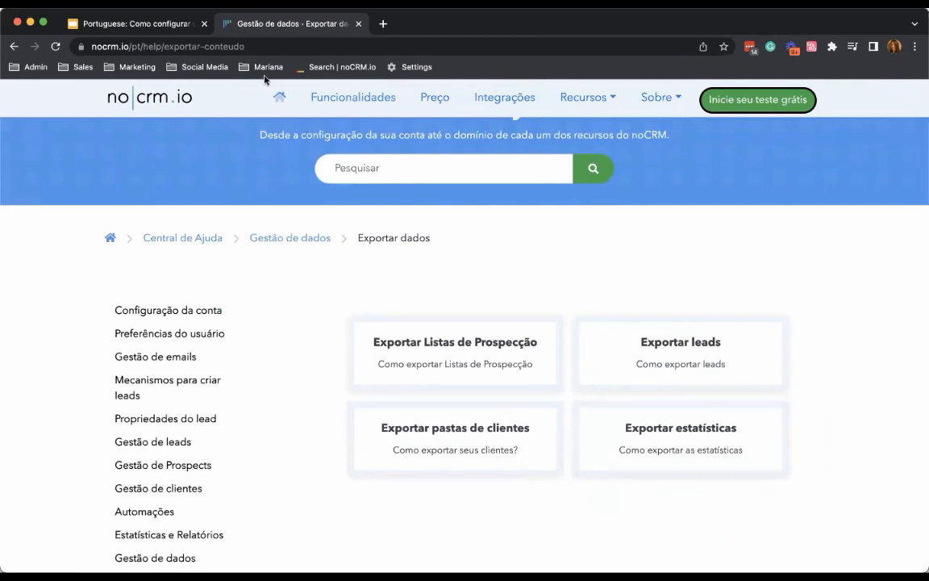
scroll(573, 302, down, 1)
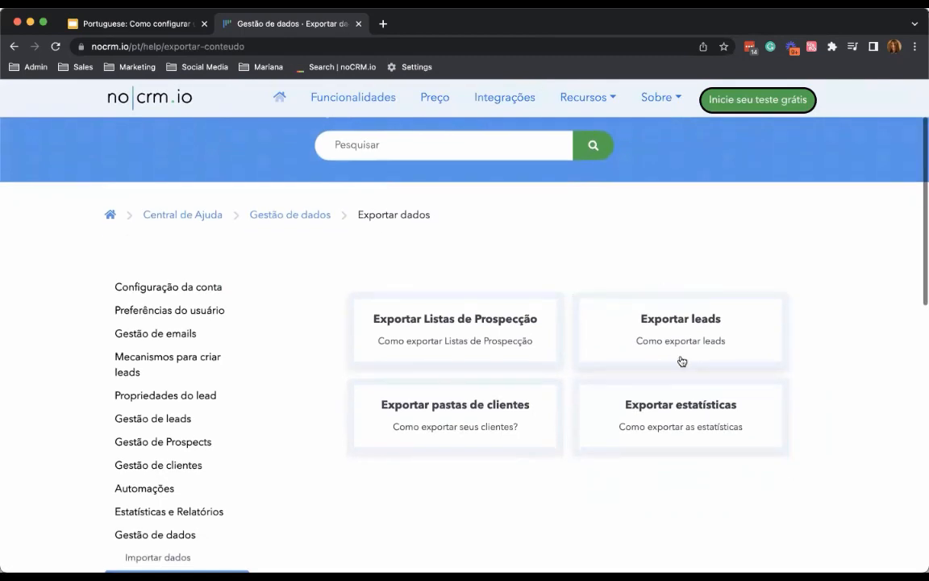
click(632, 321)
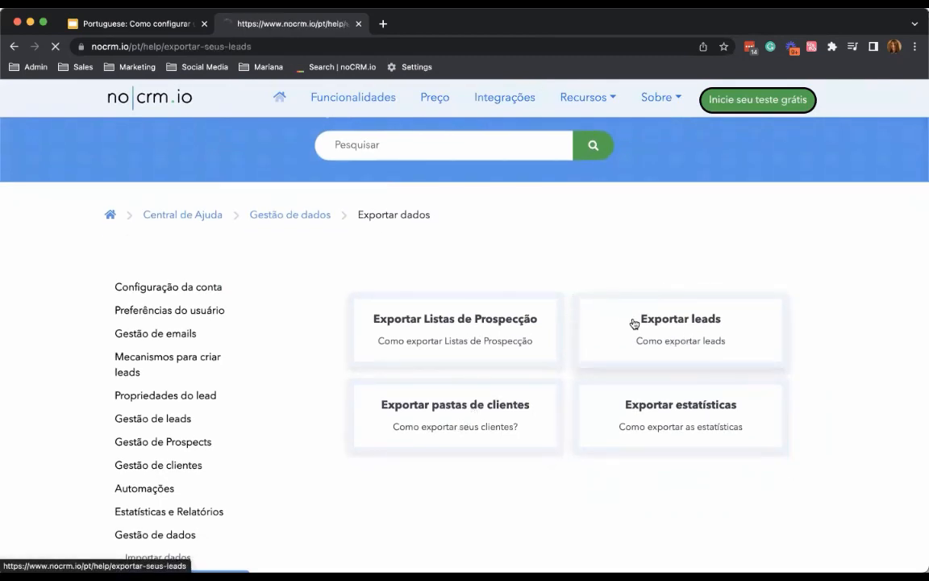
scroll(635, 323, down, 3)
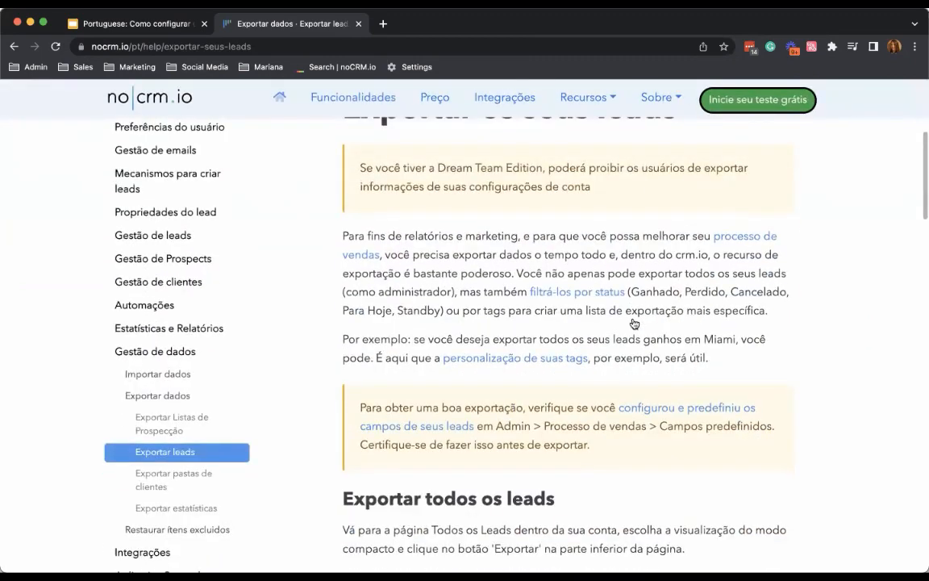
scroll(635, 324, down, 3)
scroll(634, 323, down, 1)
scroll(622, 326, up, 3)
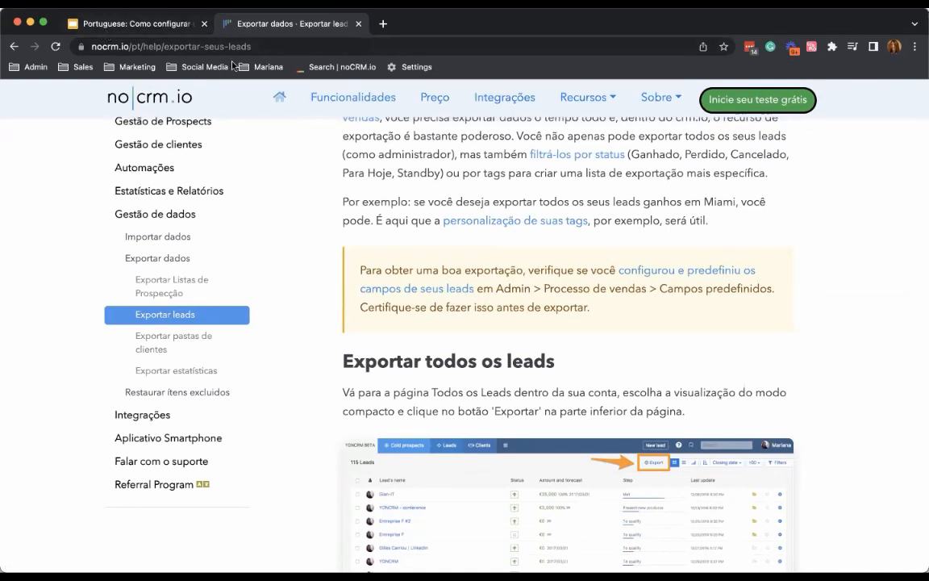
- Glance at the P&R slide of the presentation and return to the marketing-corp account's leads pipeline
click(145, 24)
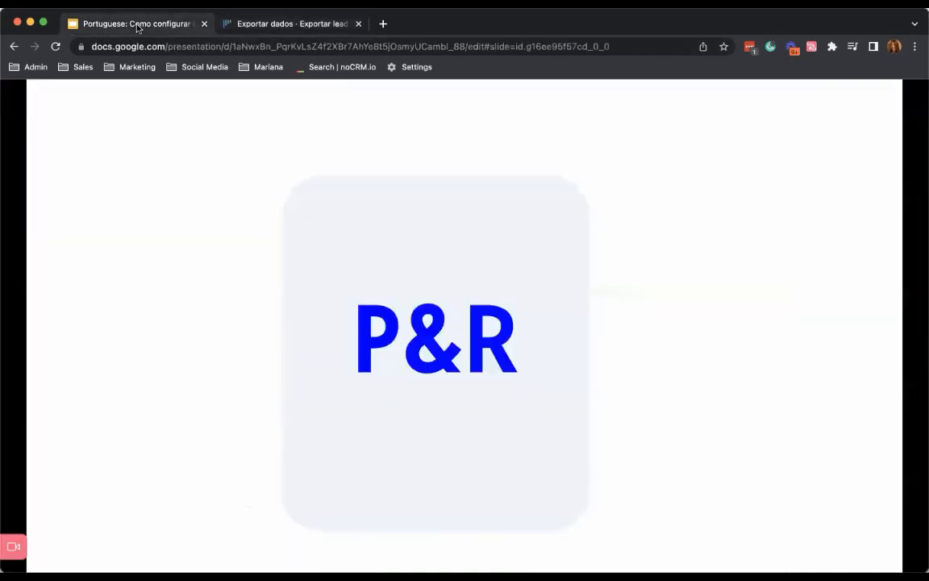
click(286, 23)
click(345, 46)
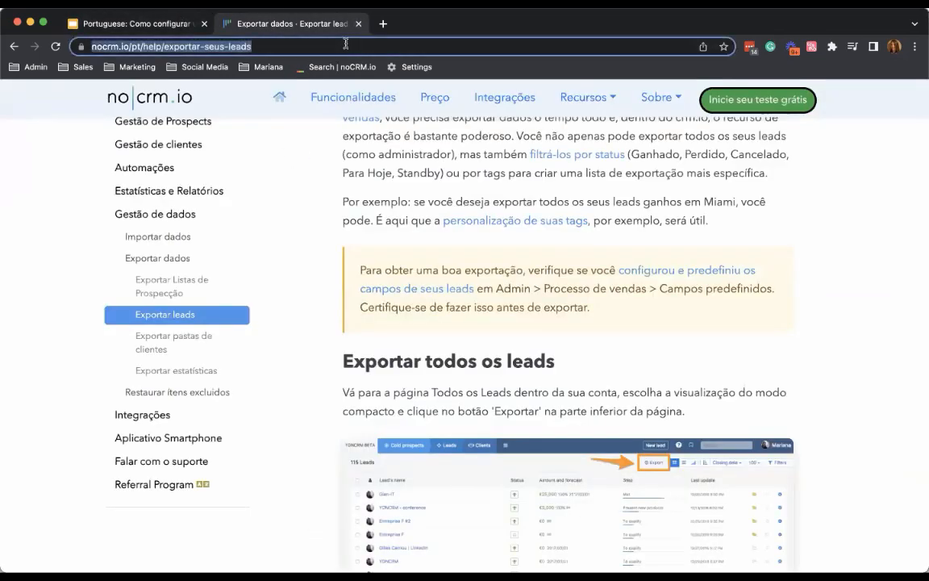
text(marke)
key(Return)
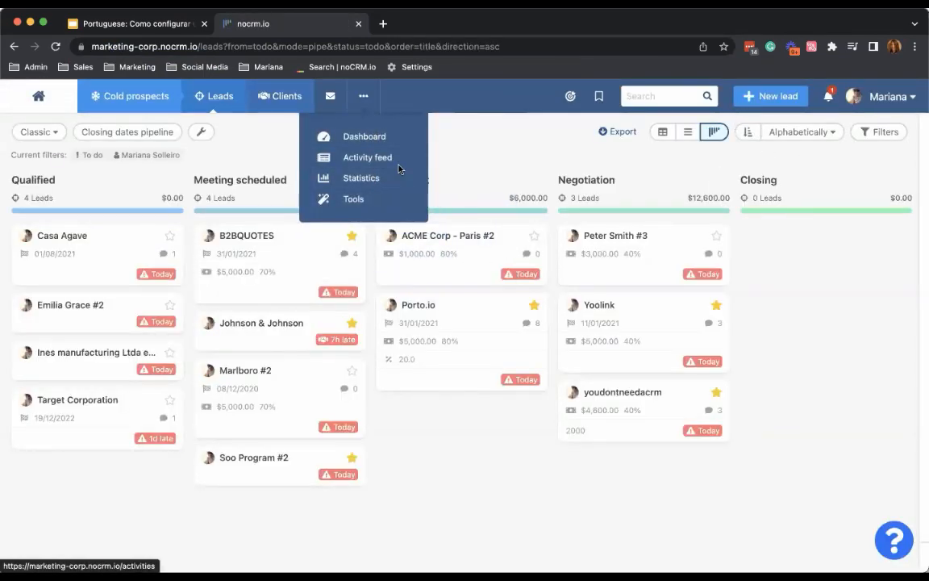
- Set the account language to Português (Brasil) in the profile's settings and preferences
mouse_move(887, 96)
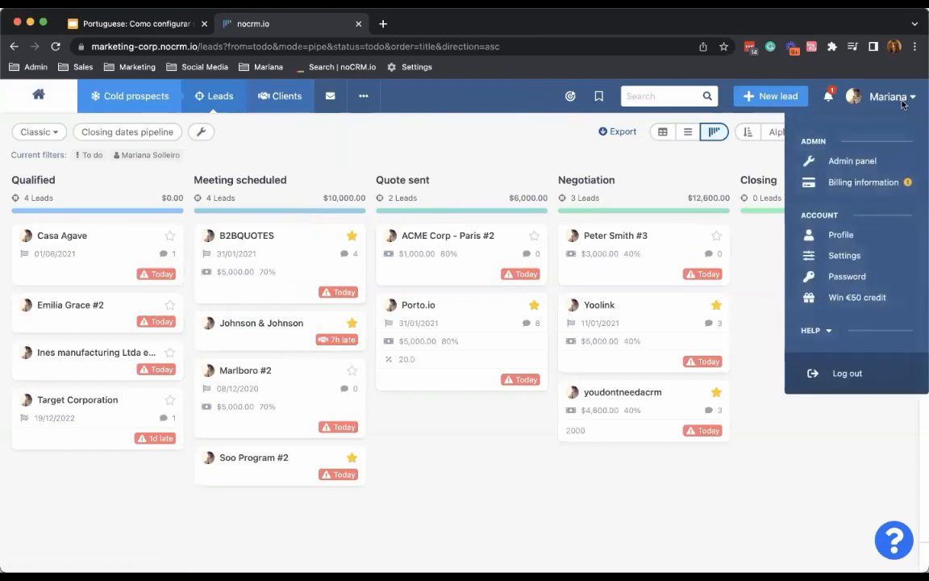
click(845, 255)
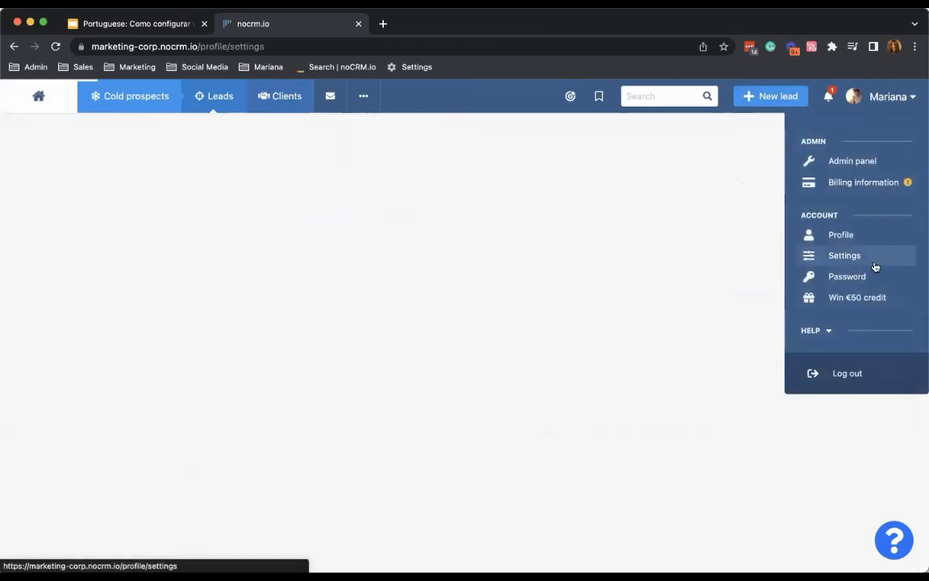
click(489, 315)
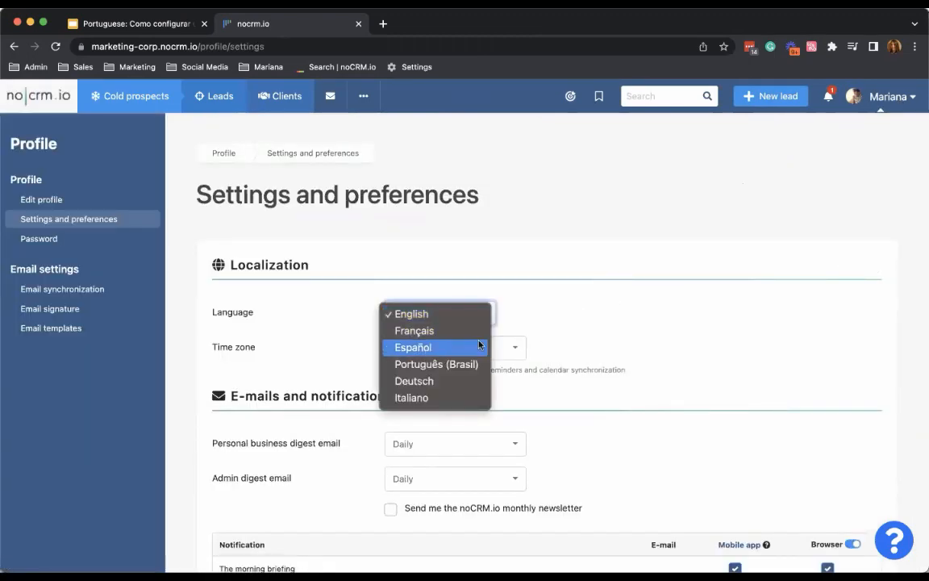
click(477, 362)
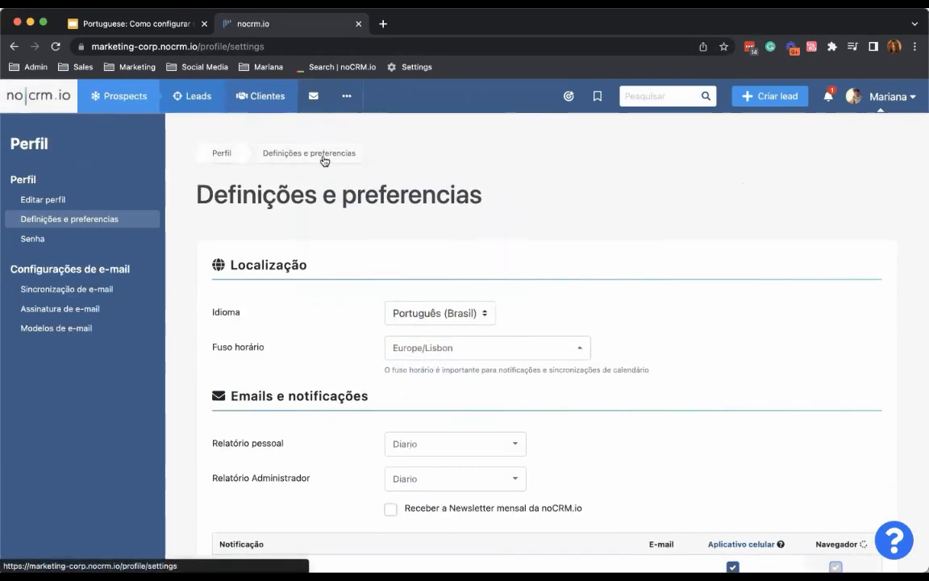
- Open the "Desempenho do lead" report under pipeline analysis in the statistics and view its creation-date data
click(346, 96)
click(346, 177)
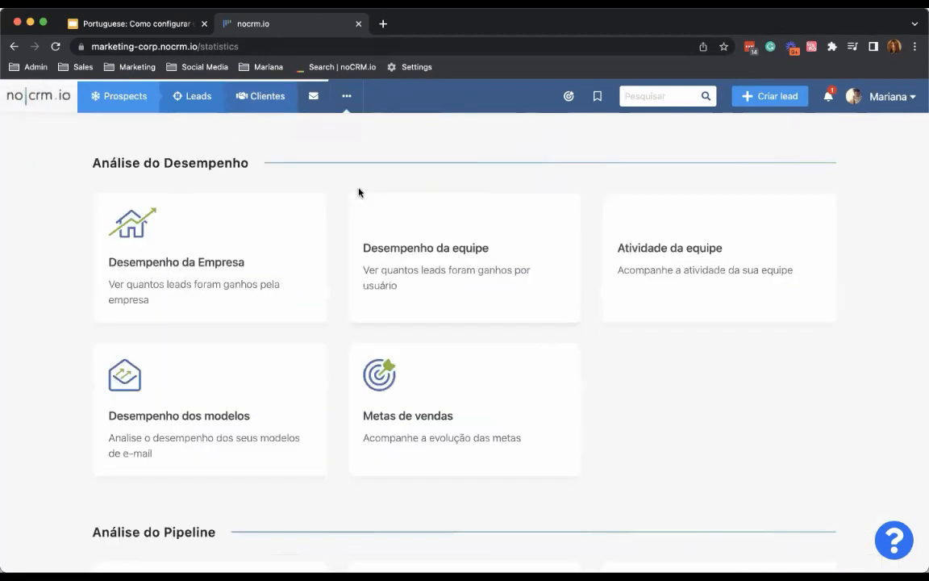
scroll(466, 336, down, 3)
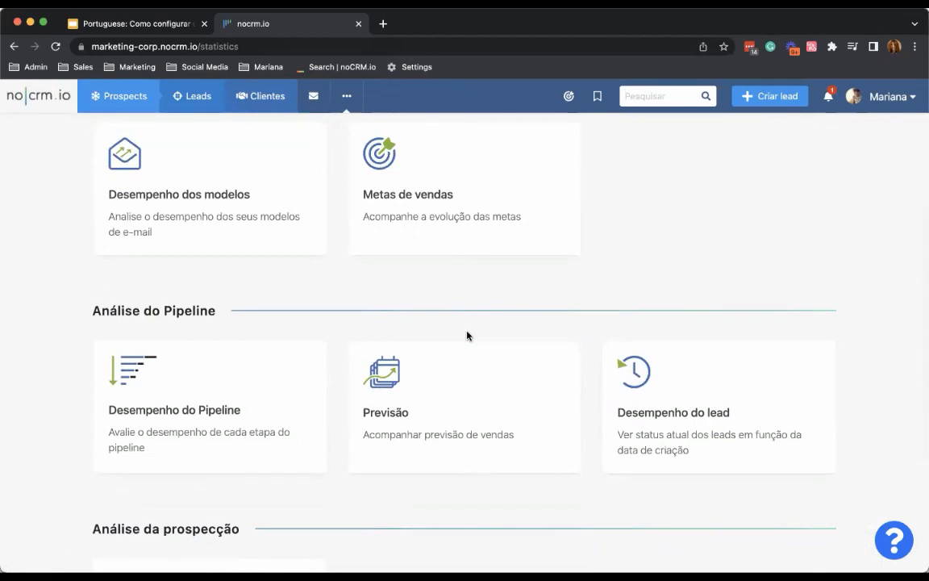
click(685, 397)
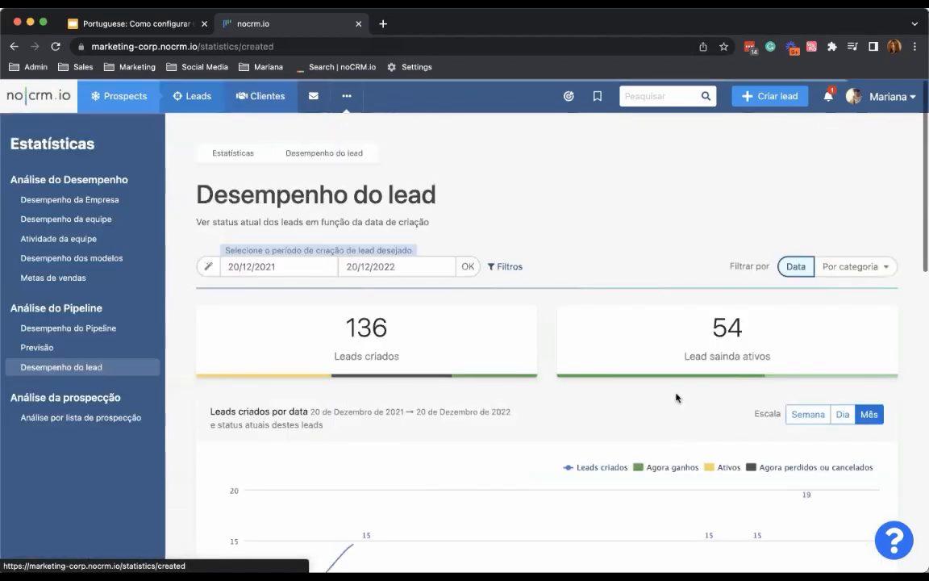
scroll(540, 183, down, 1)
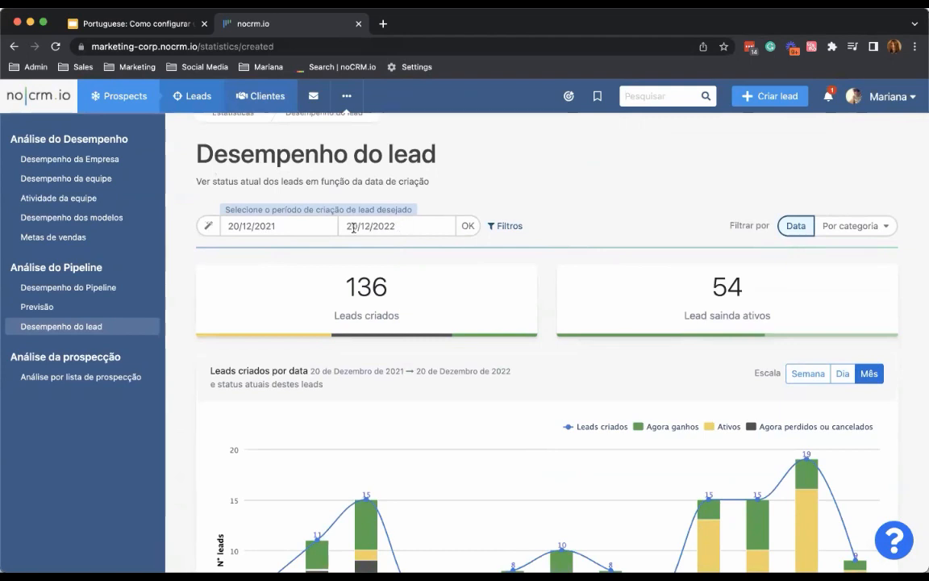
- Set the lead creation period to last year (Ano passado) and review the monthly chart and totals table
click(208, 226)
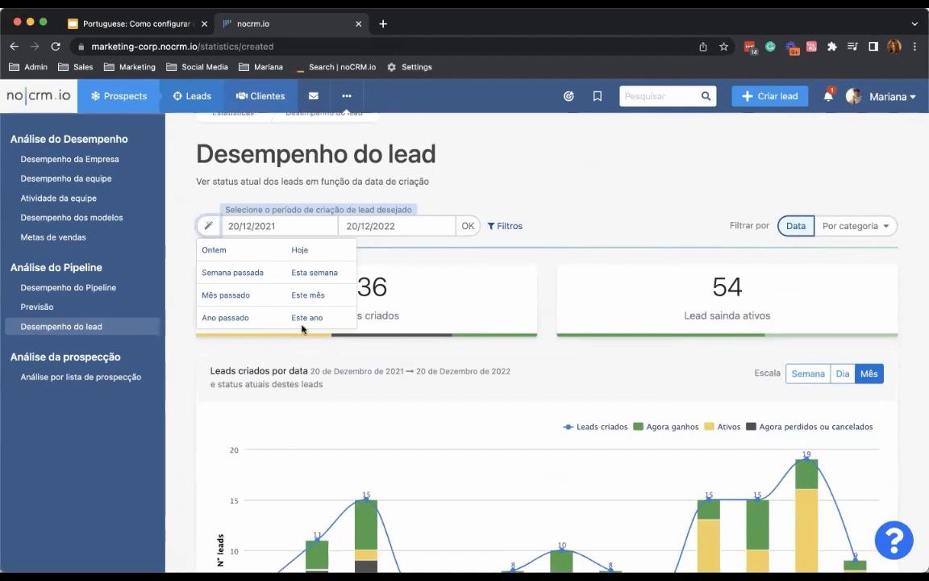
click(229, 317)
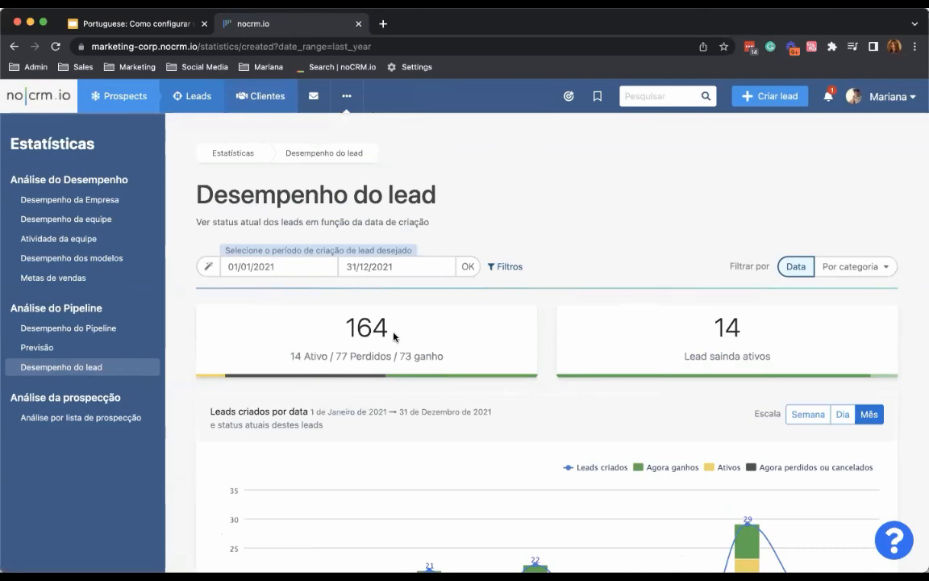
scroll(570, 276, down, 10)
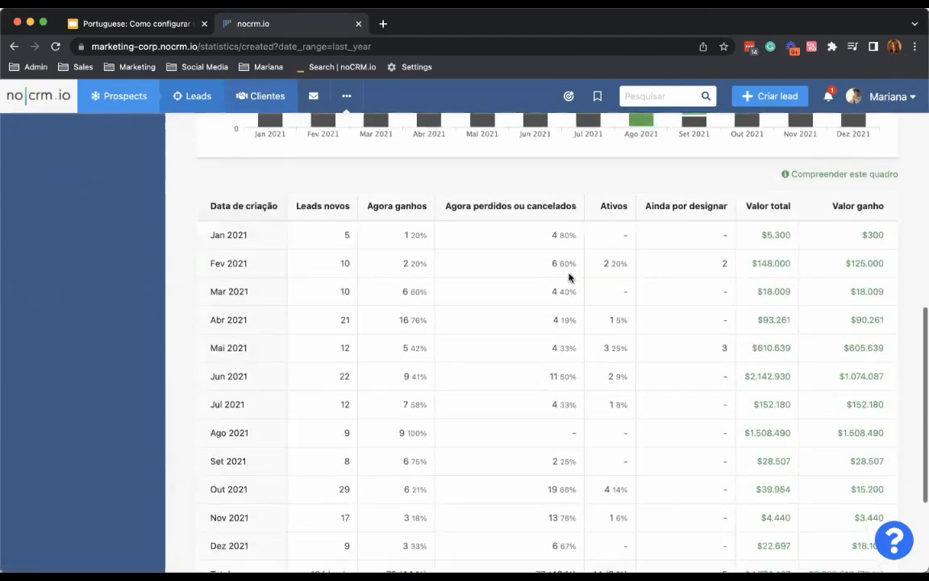
scroll(313, 265, down, 3)
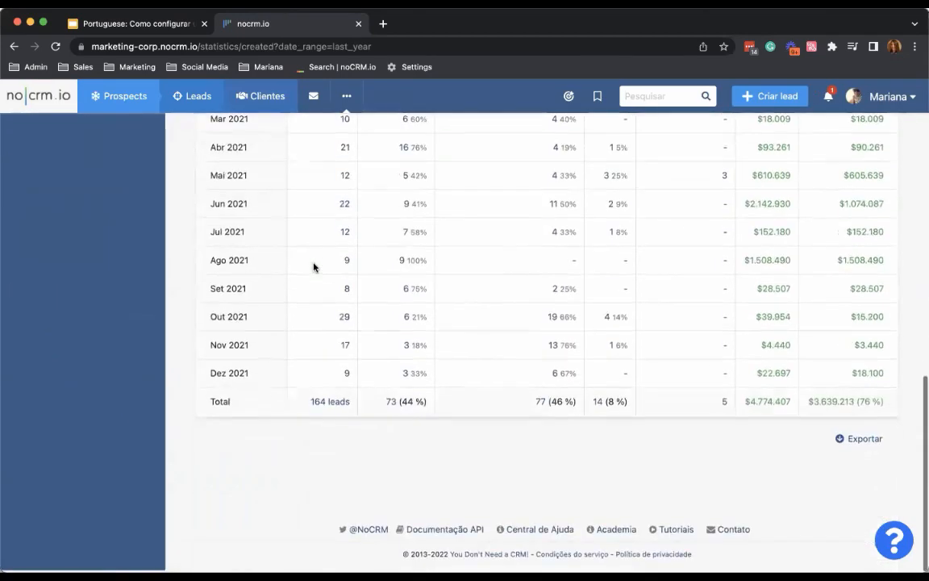
scroll(510, 396, up, 6)
scroll(510, 396, down, 2)
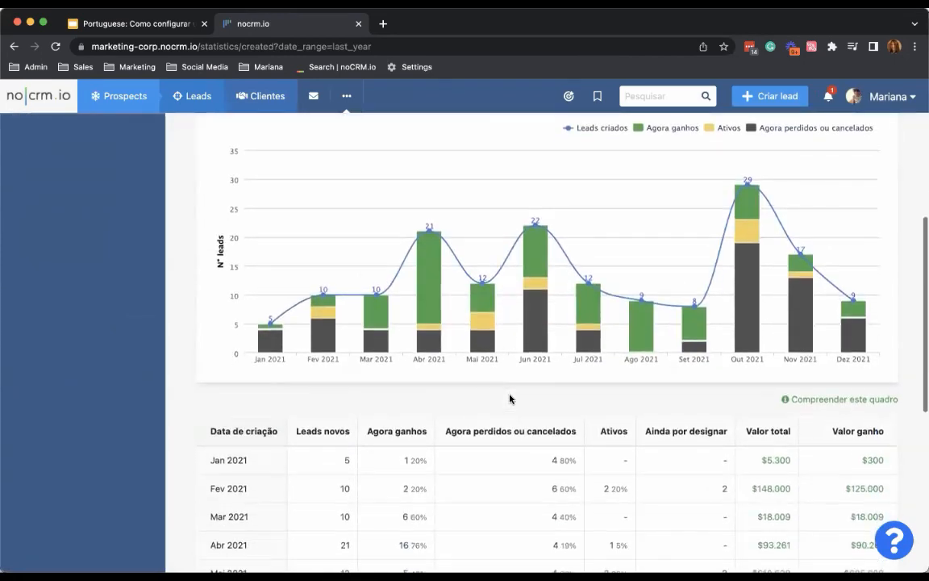
scroll(605, 431, down, 5)
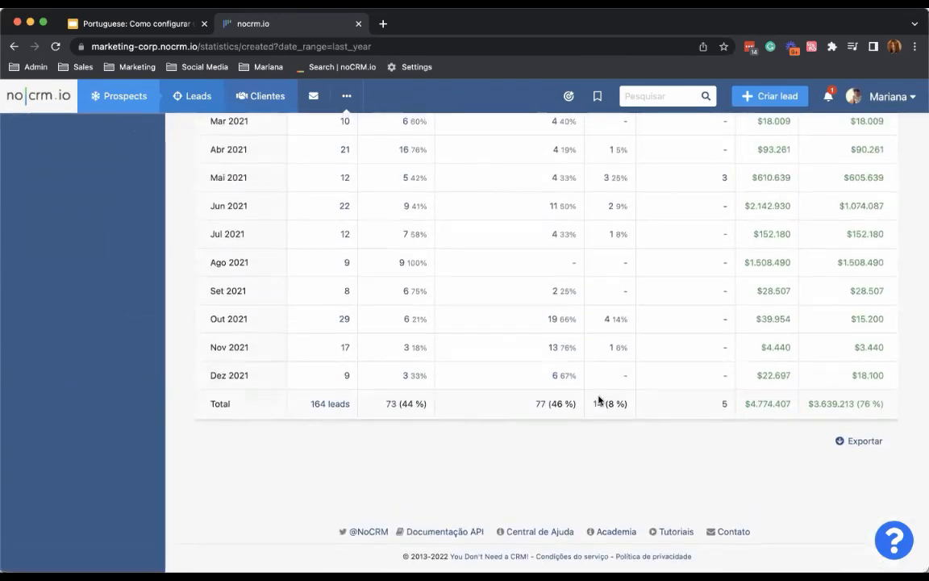
- Open the active leads behind the table's total, select them all and view the available bulk status options
click(599, 404)
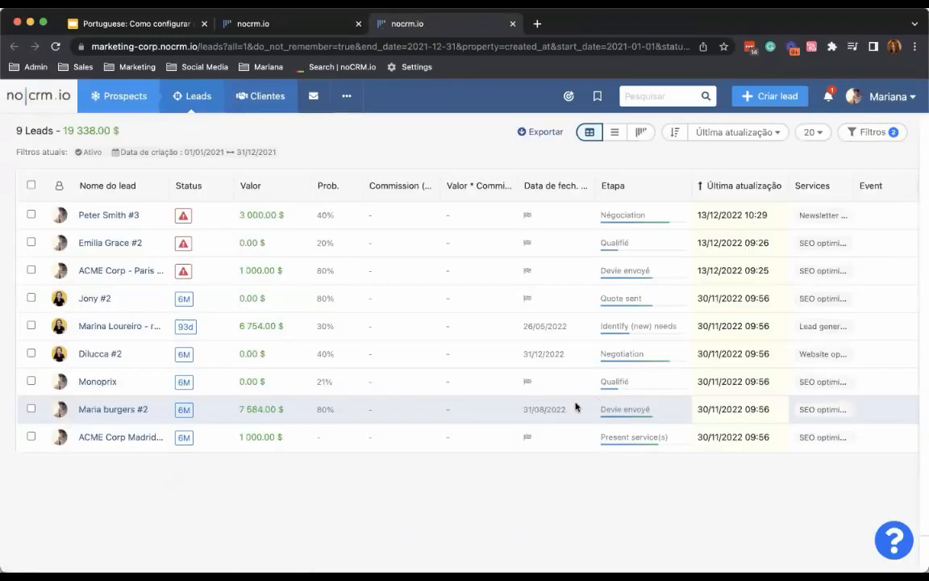
click(32, 186)
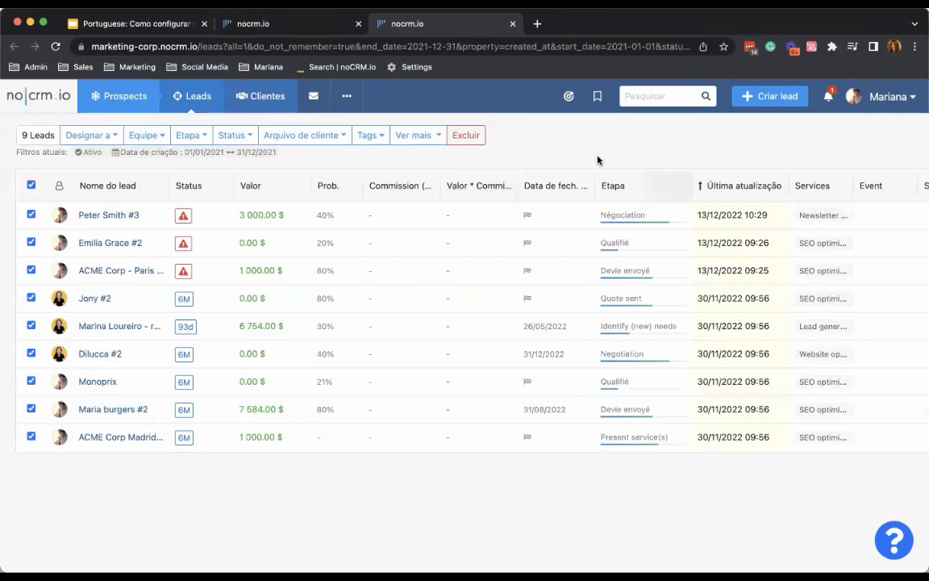
click(33, 185)
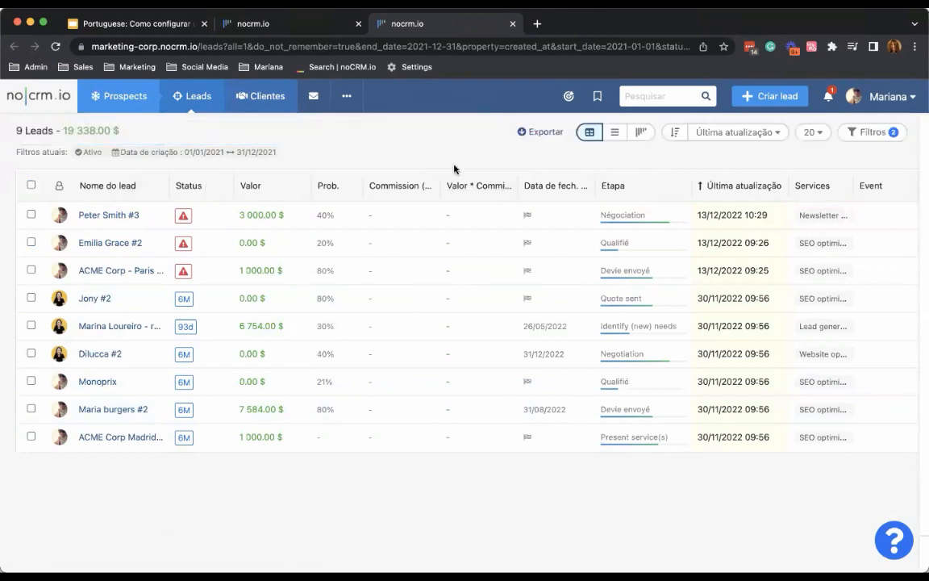
click(32, 186)
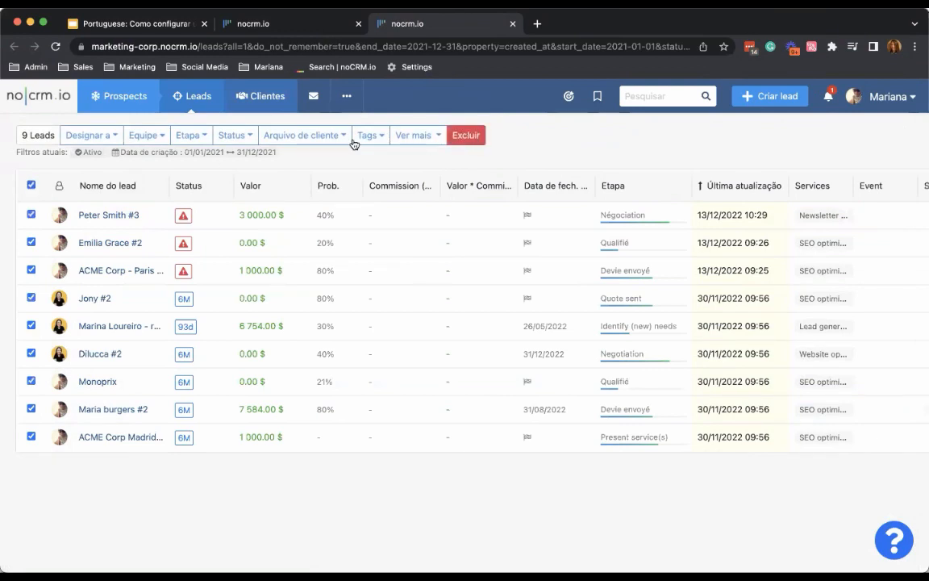
click(235, 135)
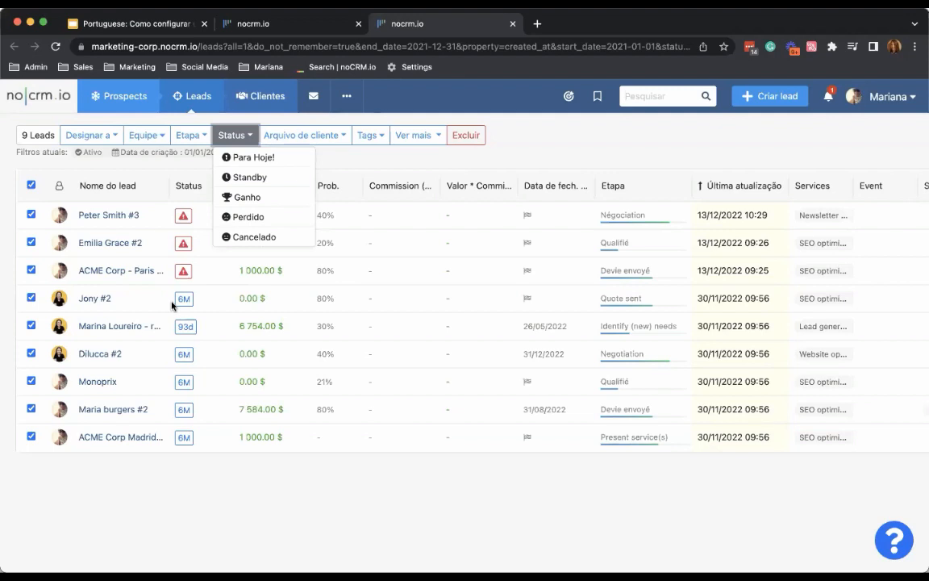
click(528, 131)
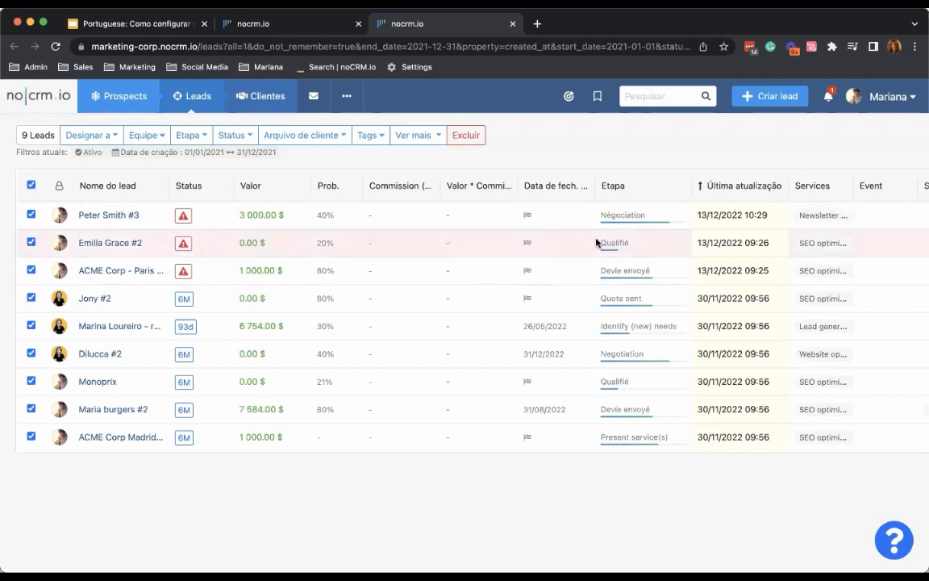
- Open the "Webinar list" prospecting list, view The Home Depot's lead card and close it
mouse_move(91, 96)
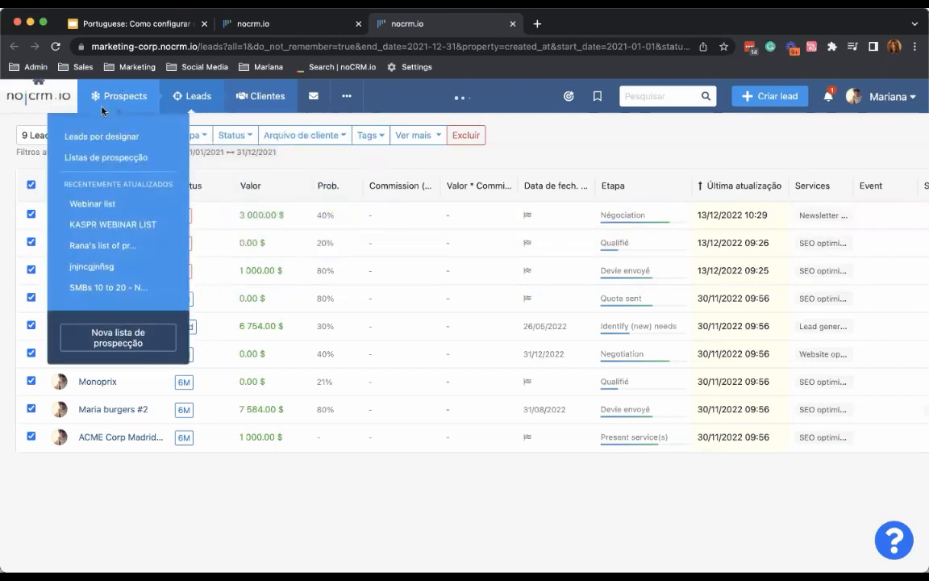
click(115, 204)
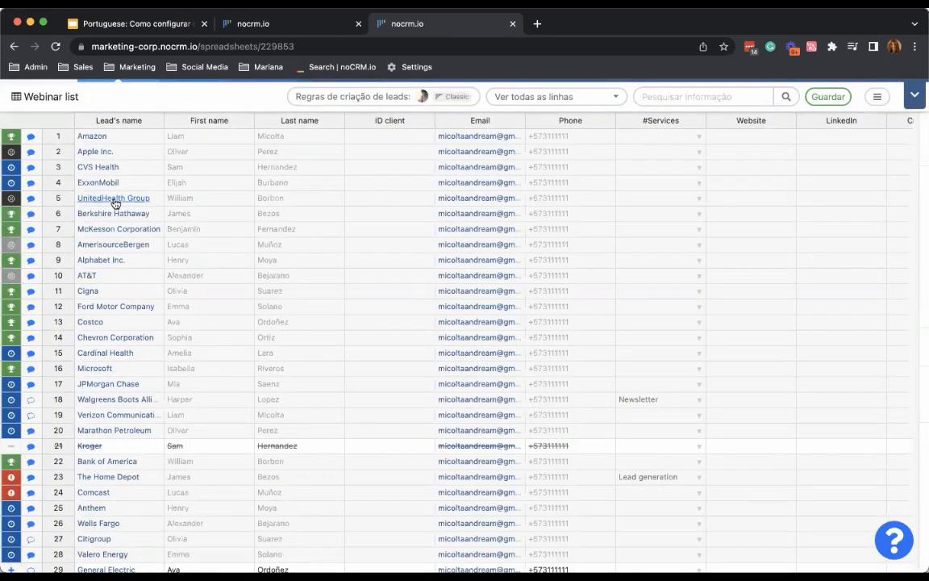
click(98, 478)
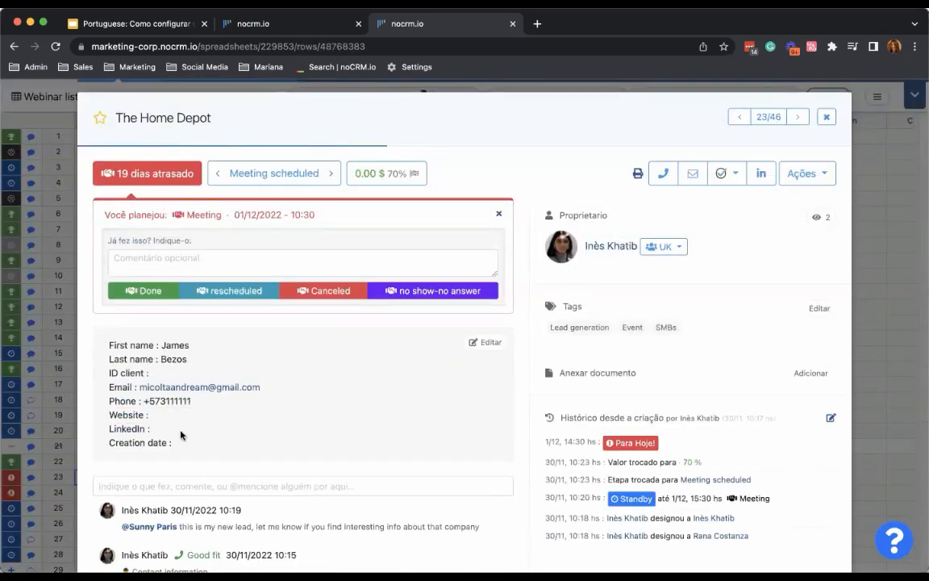
click(826, 117)
scroll(400, 291, down, 10)
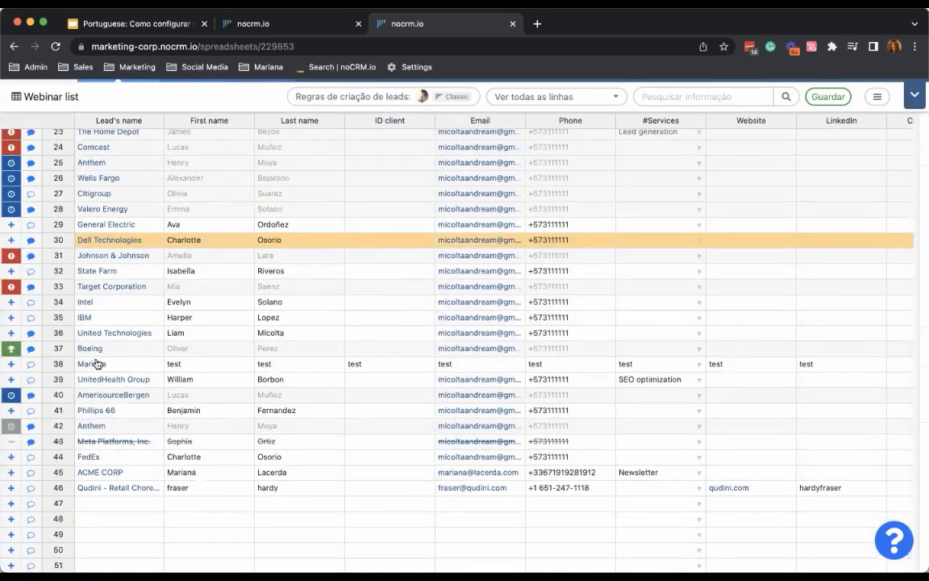
- Open the test prospect in row 38 and start the "Prospect qualification" script for it
click(93, 363)
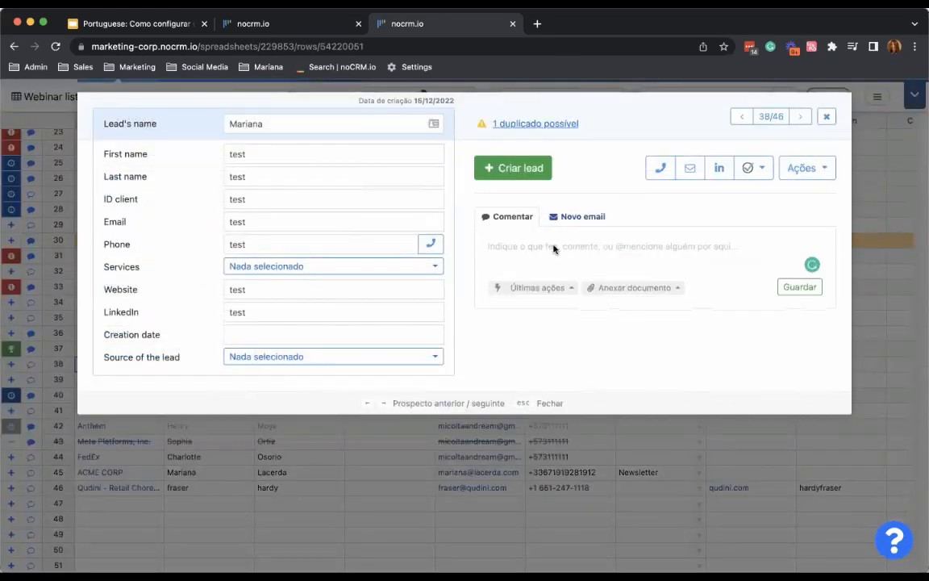
click(752, 168)
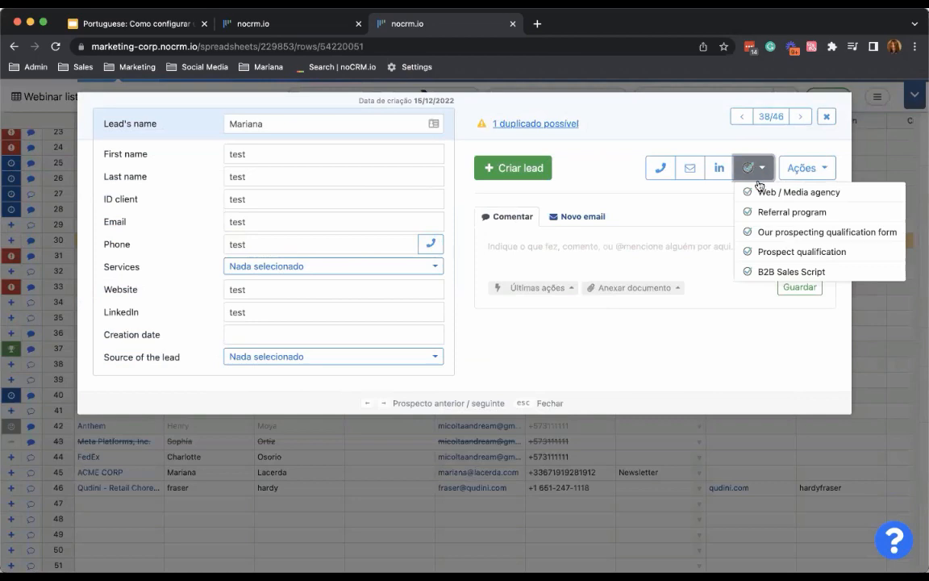
click(771, 250)
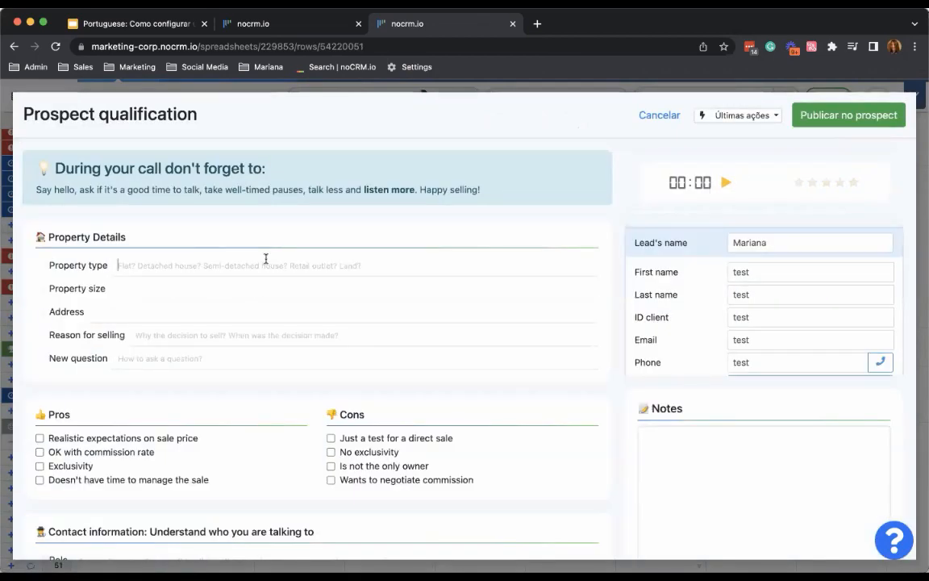
- Fill in the property details with type "dede", size "ded", address "ded" and reason for selling "de"
click(179, 264)
text(dede)
key(Tab)
text(ded)
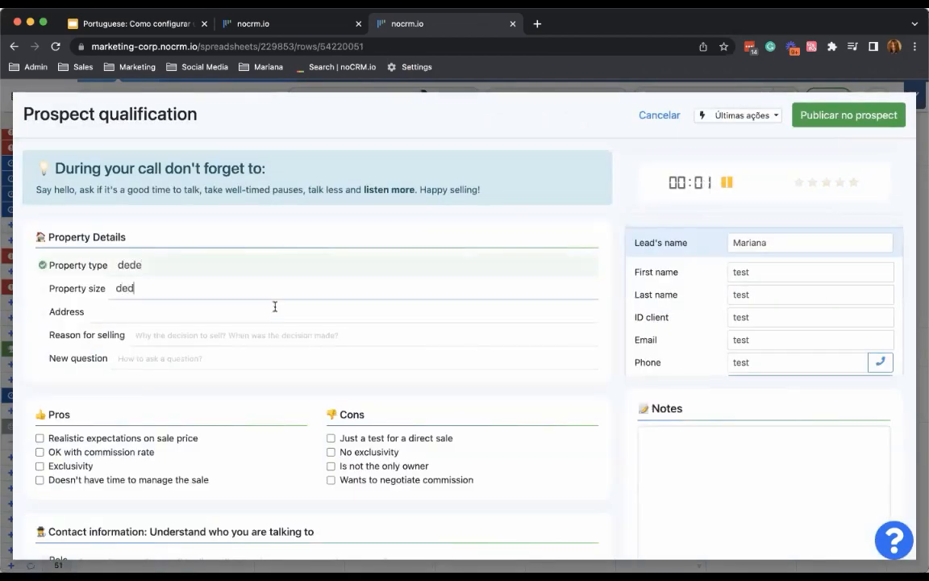
key(Tab)
text(ded)
key(Tab)
text(de)
key(Tab)
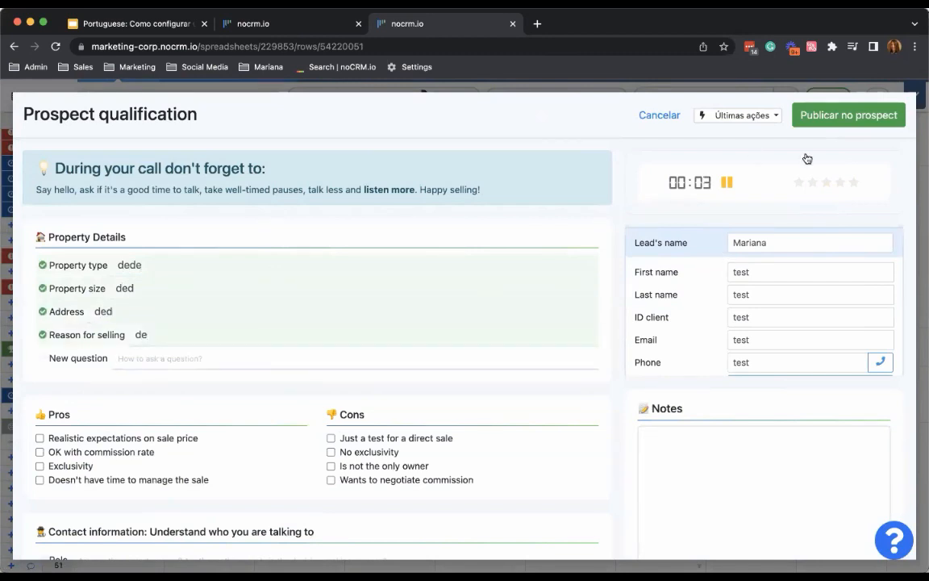
- Score the qualification one star, set the latest action to Meeting Canceled and publish it on the prospect
click(799, 183)
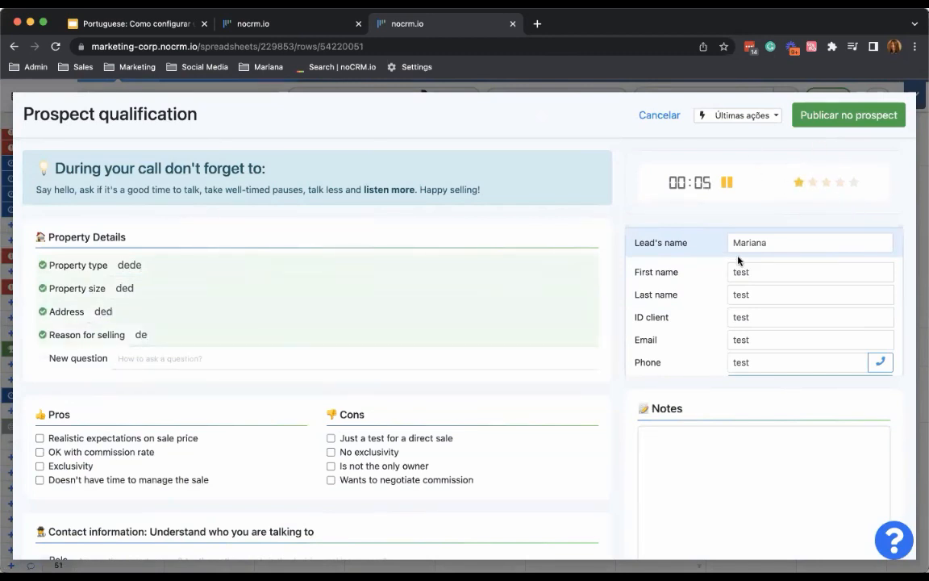
click(732, 116)
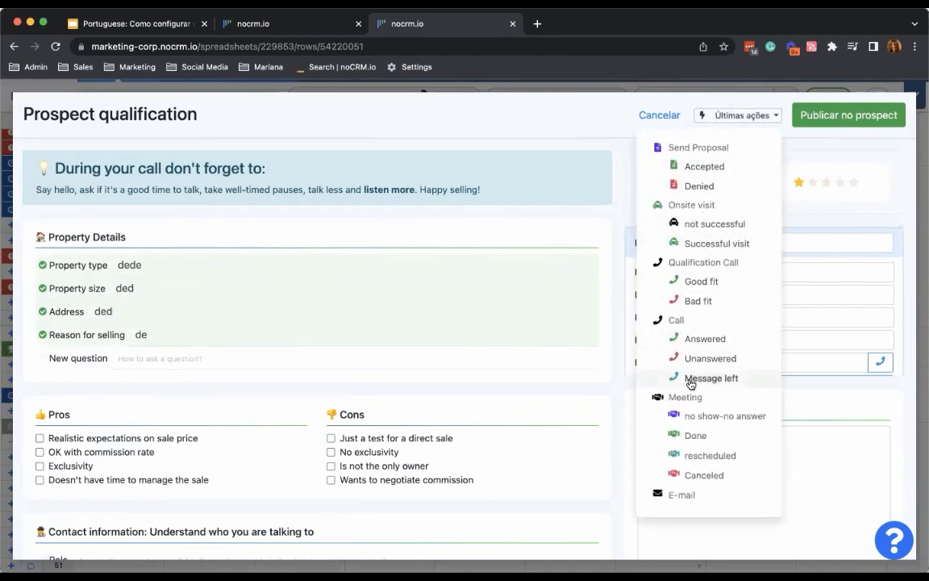
scroll(694, 447, down, 1)
click(704, 475)
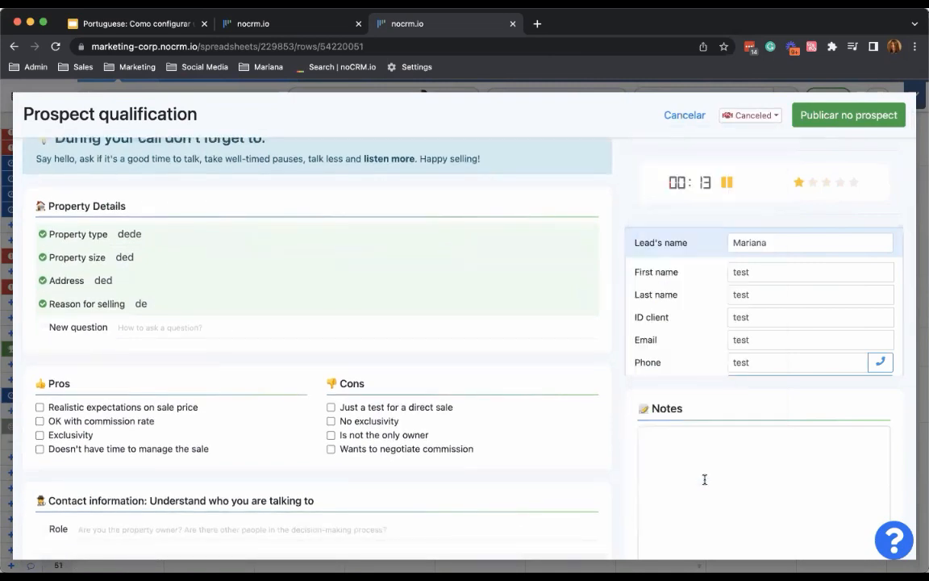
click(844, 115)
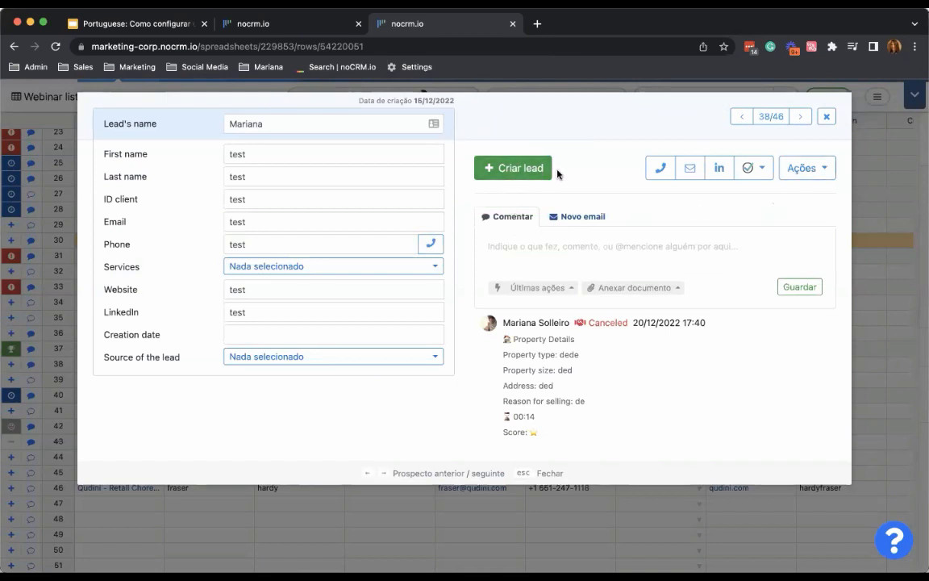
- Create a lead from the prospect despite the duplicate, tagging it Lead generation for Services and LinkedIn for Source of the lead
click(530, 172)
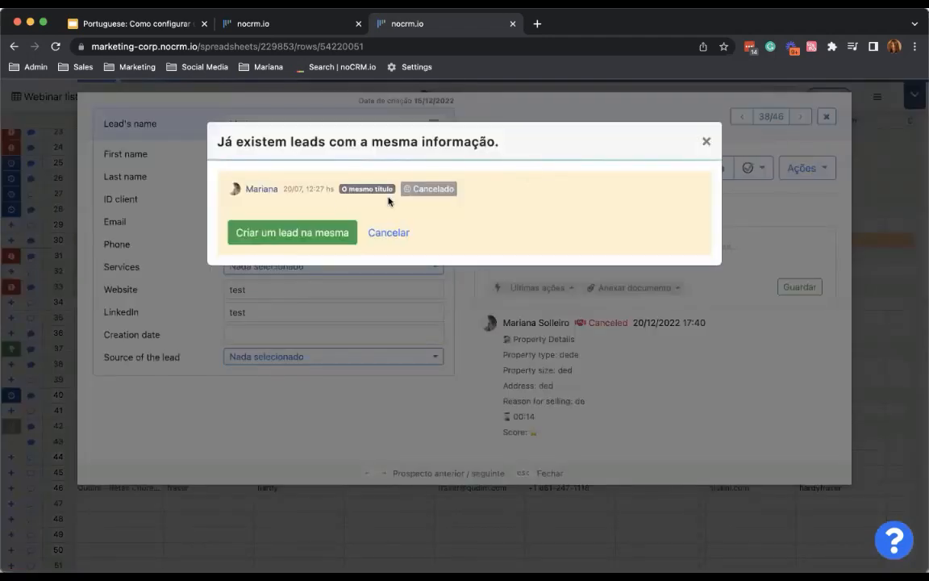
click(331, 230)
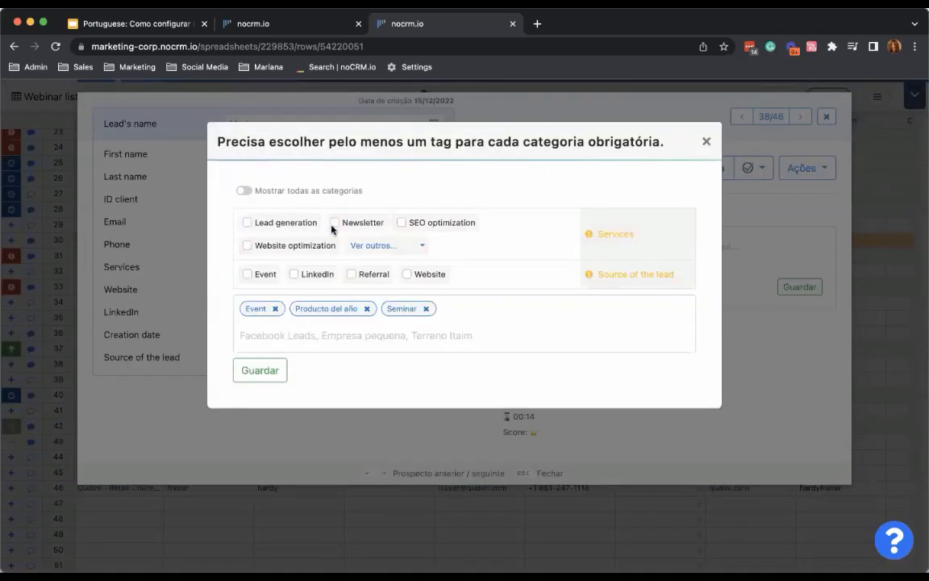
click(282, 223)
click(313, 274)
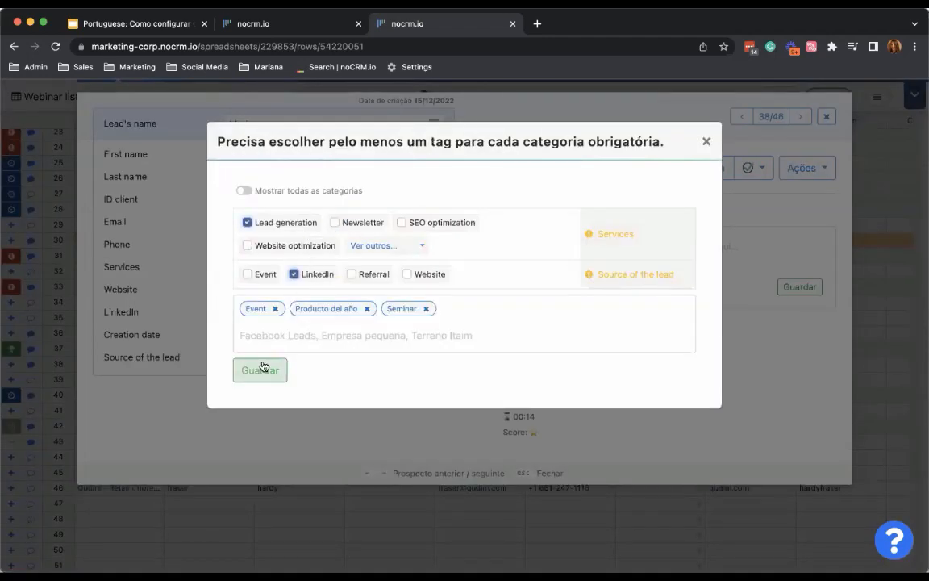
click(262, 367)
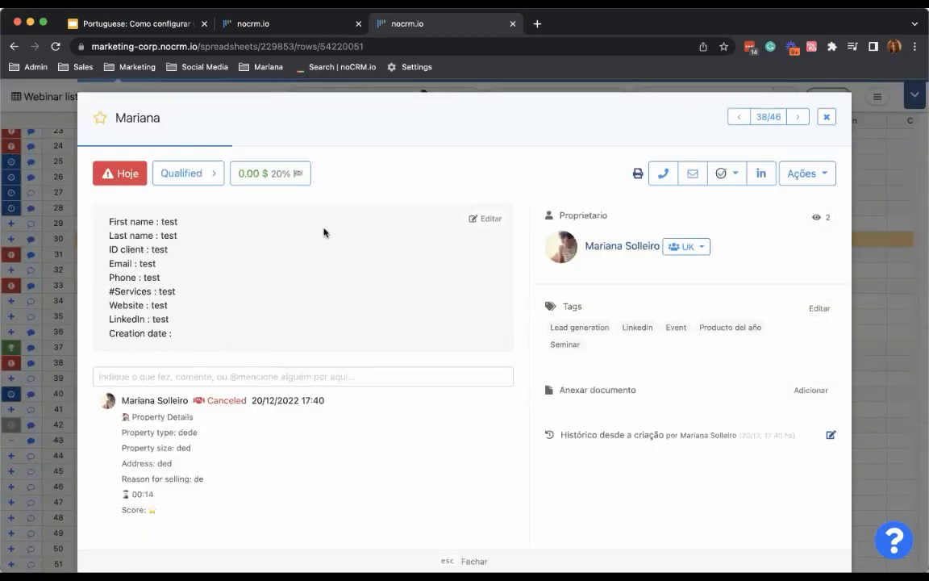
- Close the new lead's card and bring back the main navigation above the prospecting list
click(825, 117)
click(910, 100)
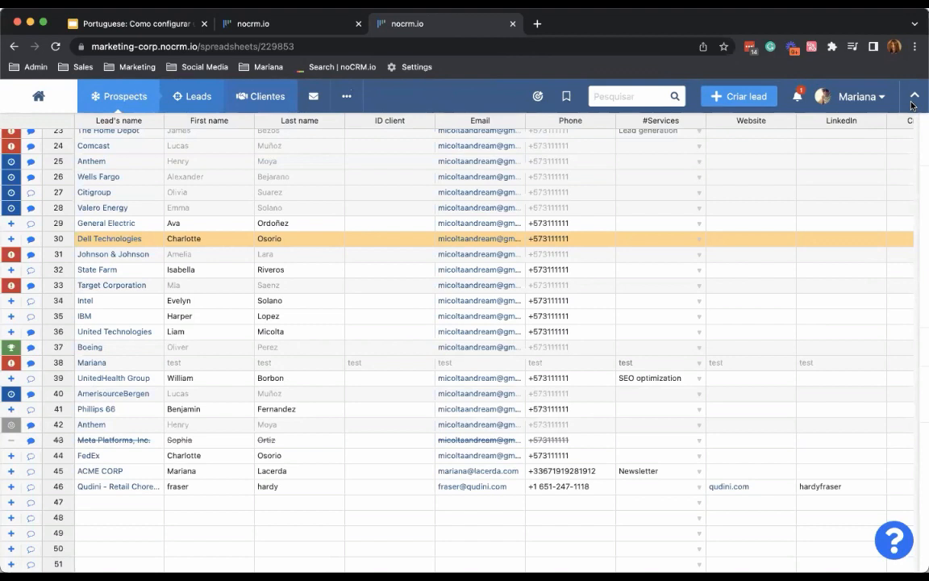
click(915, 95)
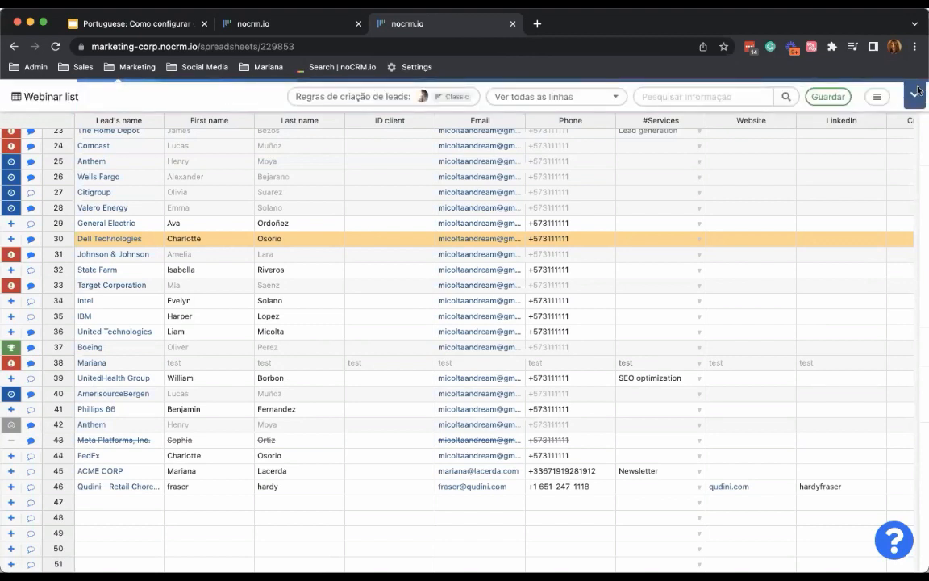
click(917, 94)
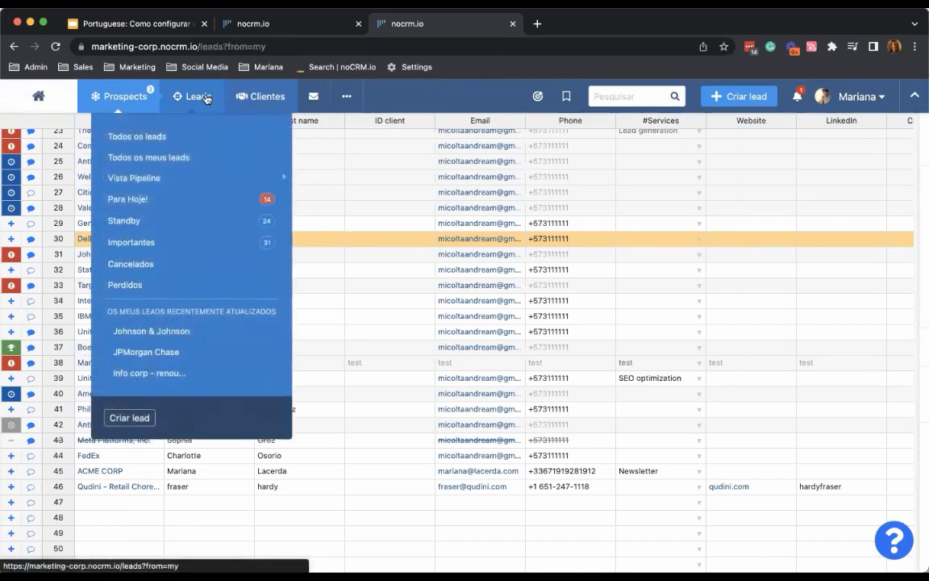
- Open the Entreprise B lead from the leads pipeline and log Bad fit as its latest action
click(206, 97)
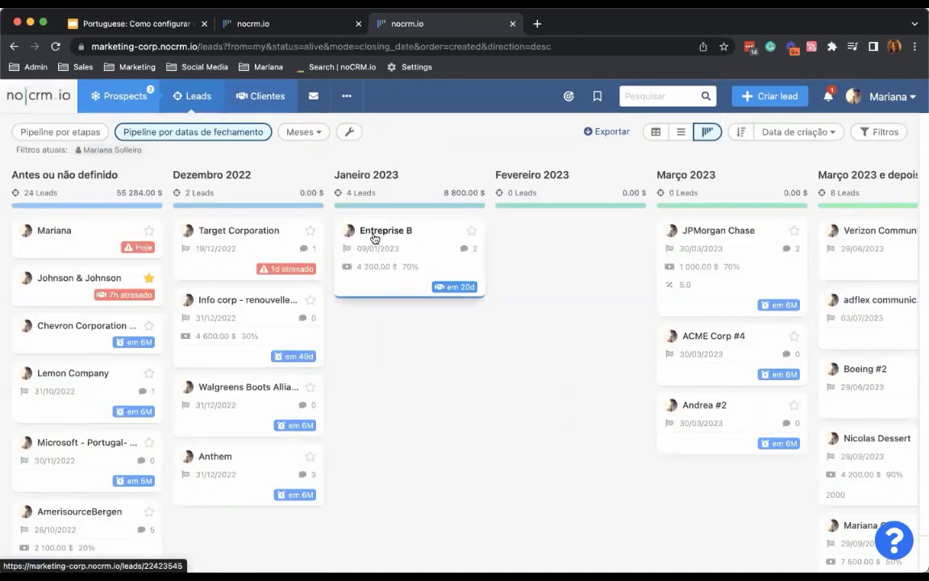
click(375, 238)
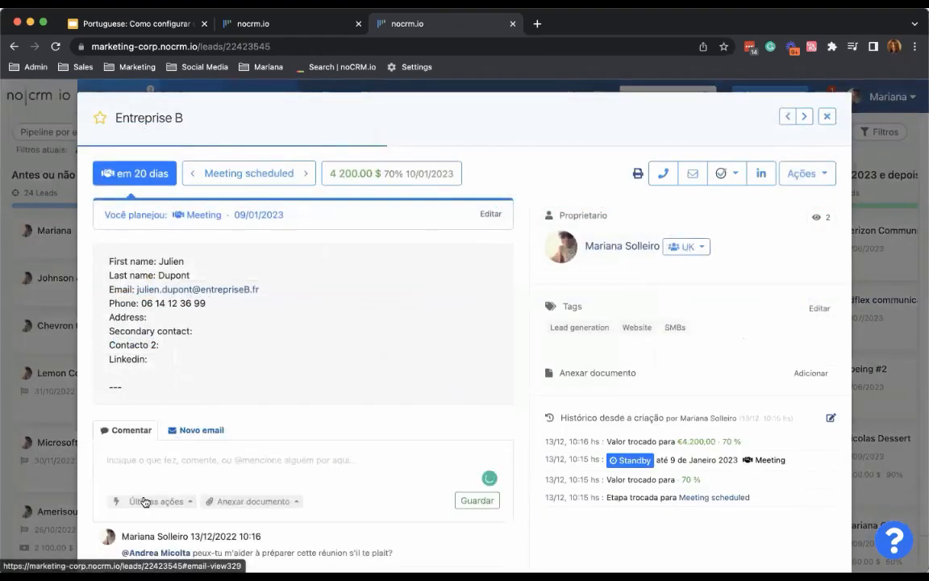
click(144, 502)
click(131, 420)
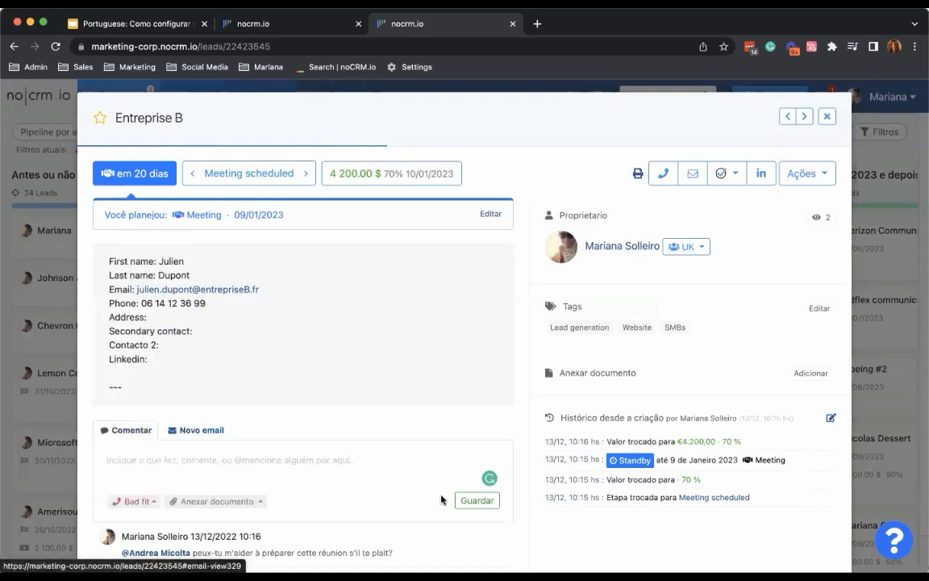
click(472, 500)
- Try to move the lead's Standby date to 05/01/2023 and review the activity types available for the planned action
click(137, 172)
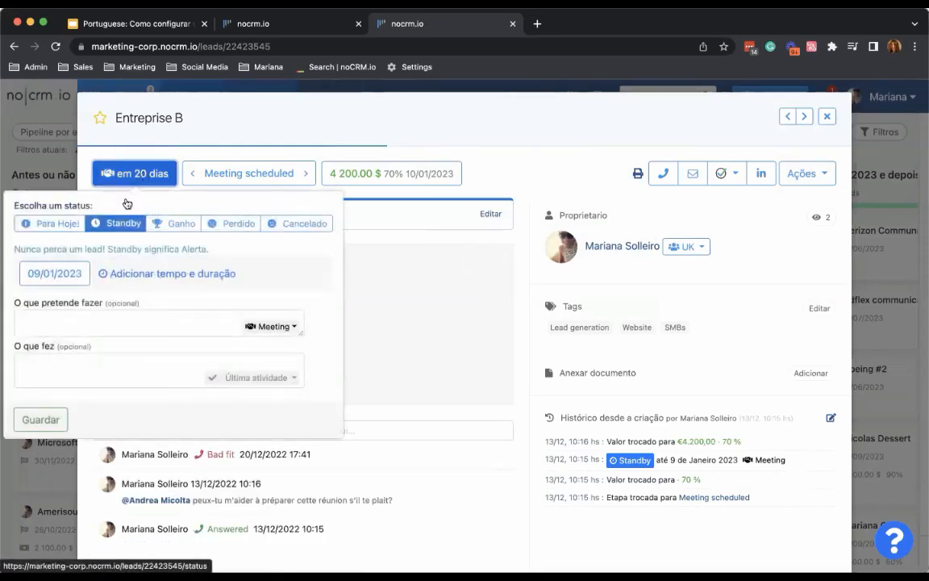
click(73, 270)
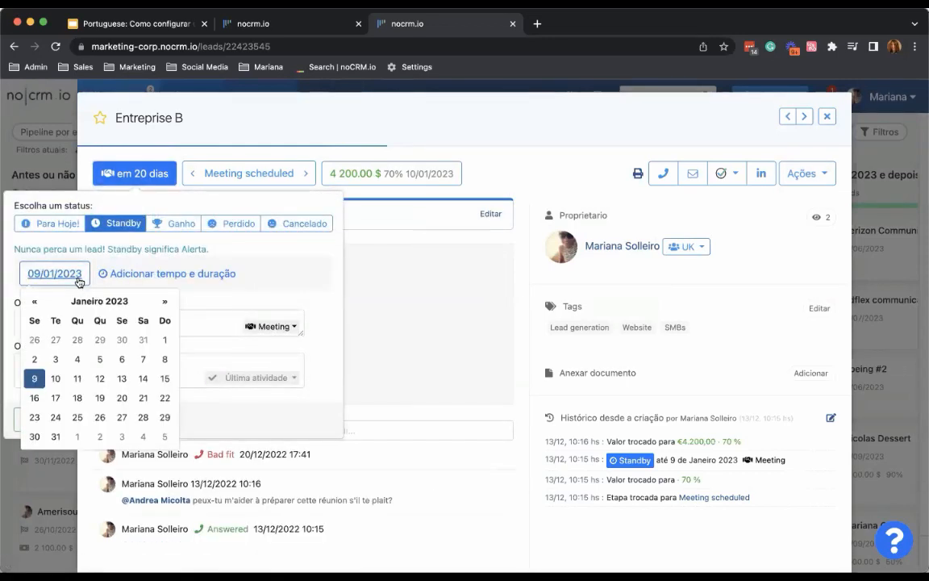
click(101, 364)
click(287, 329)
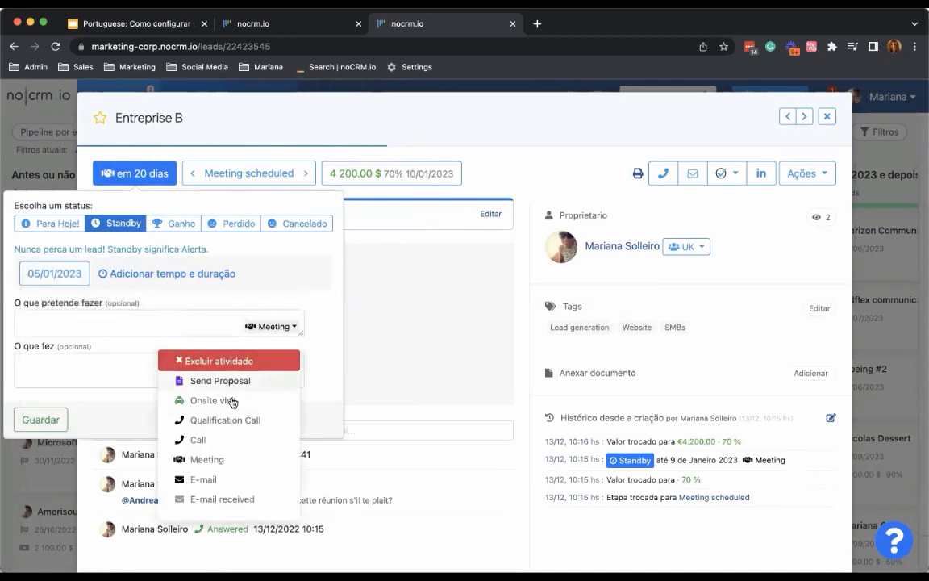
click(250, 326)
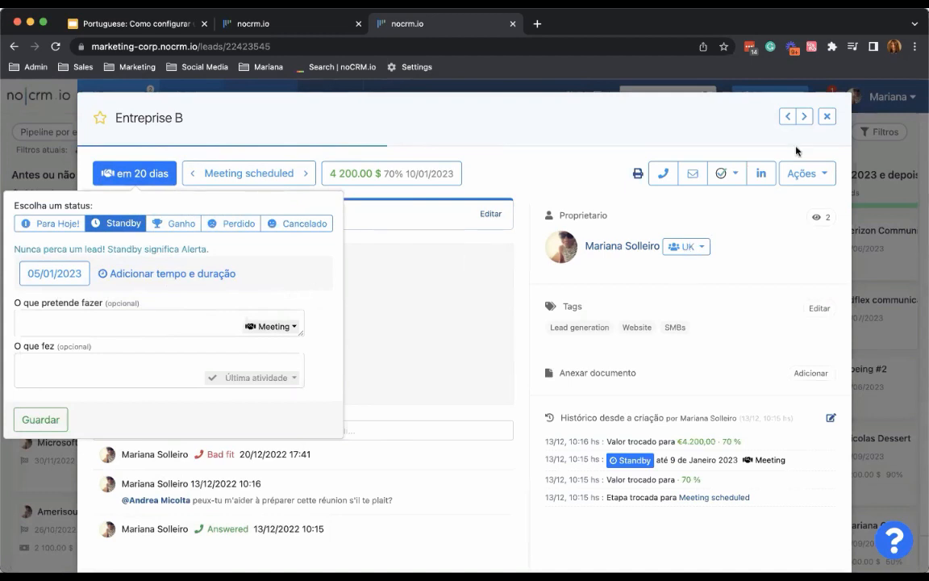
- Start a comment on the lead with @ to bring up the colleagues who can be mentioned
click(394, 429)
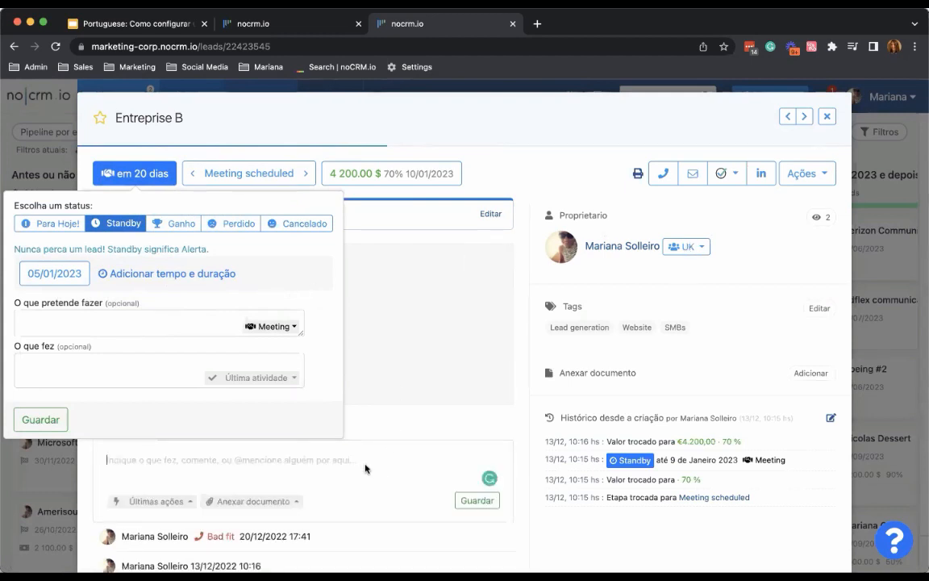
text(@)
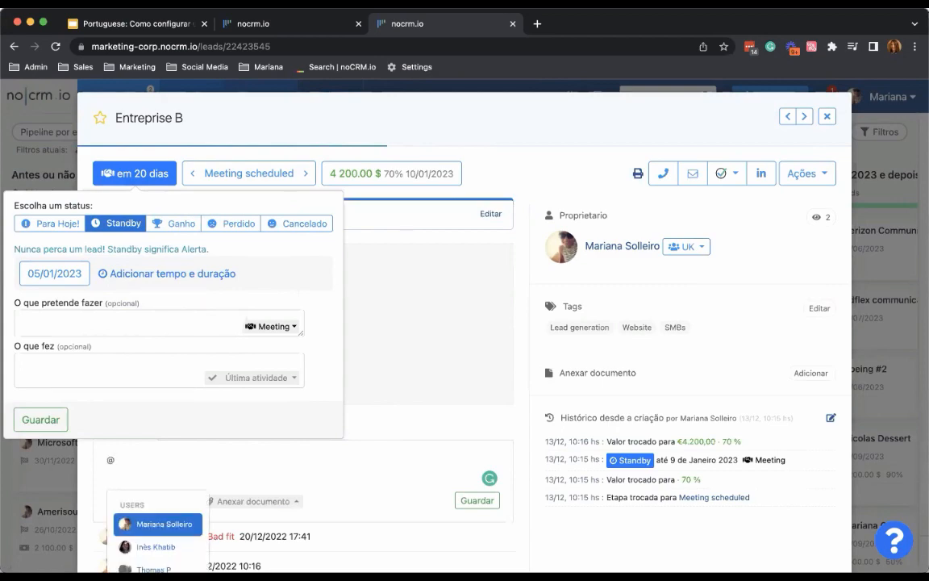
click(408, 476)
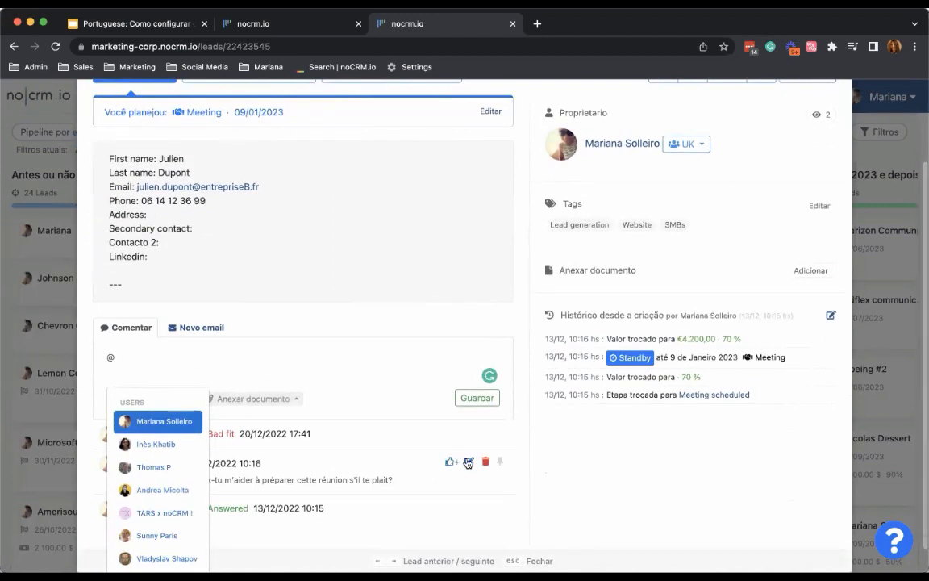
- Pin the comment asking for help preparing the meeting and close the Entreprise B lead
click(501, 463)
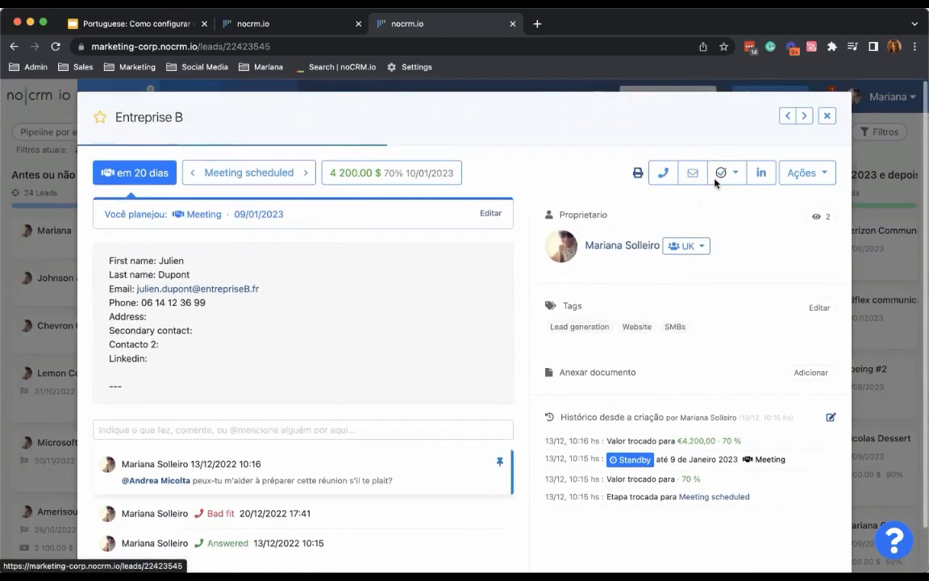
click(824, 117)
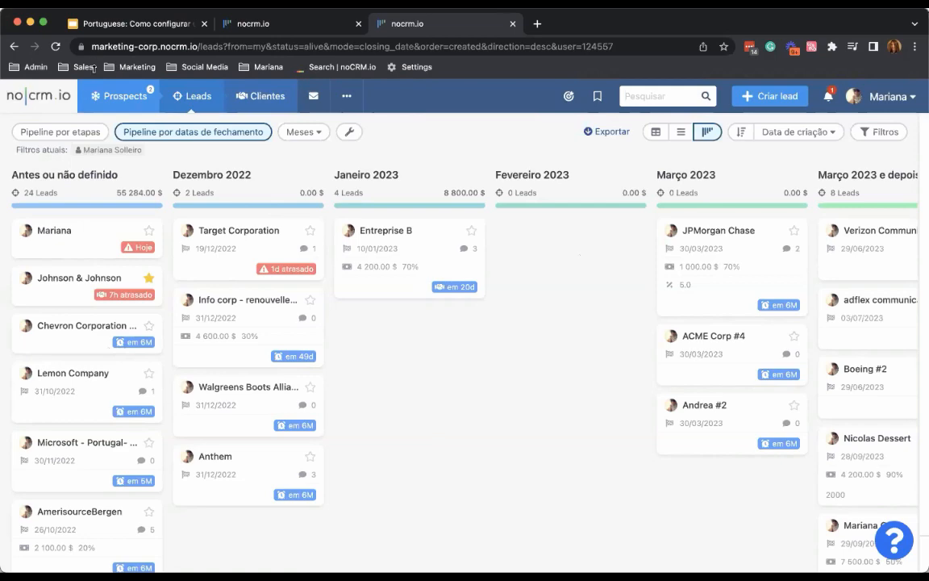
- Switch the leads view from closing dates to the pipeline by stages (Pipeline por etapas)
scroll(509, 379, up, 1)
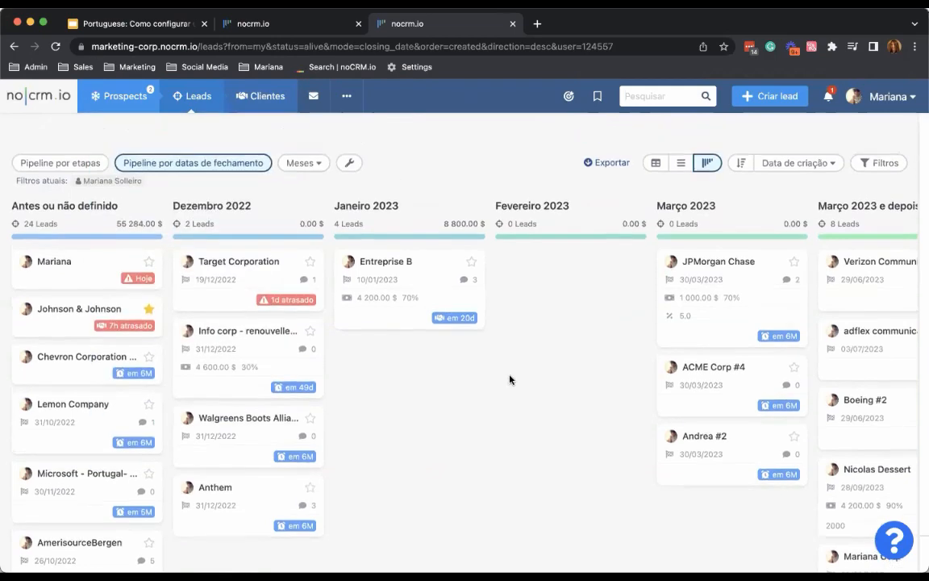
scroll(510, 380, down, 1)
click(73, 131)
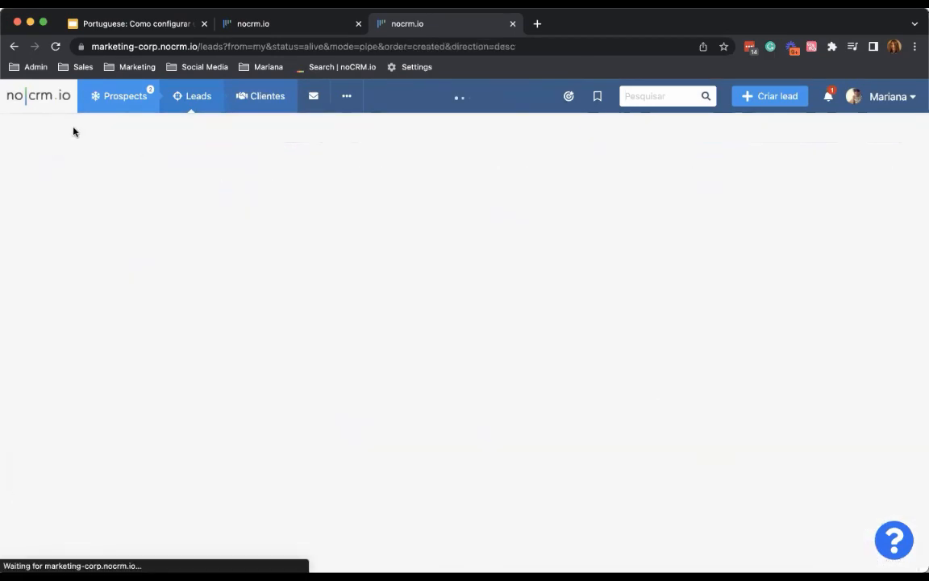